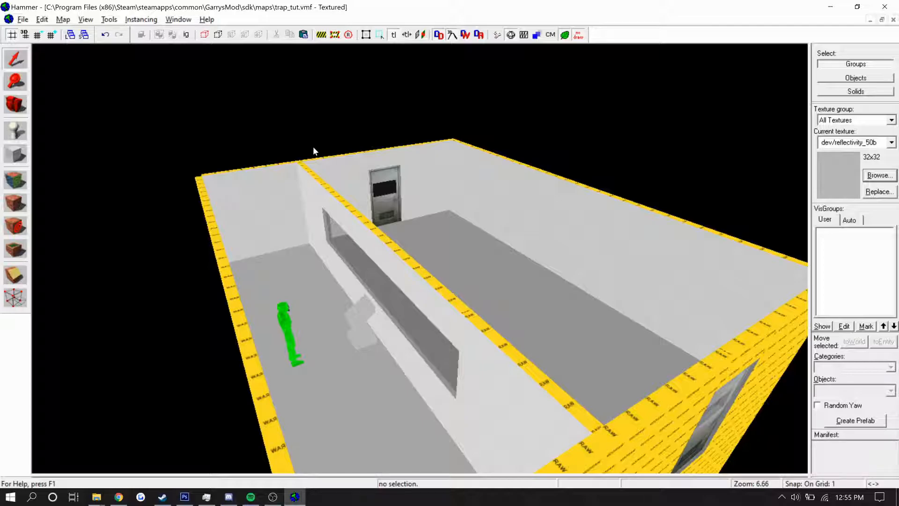
- Examine the trap room, its two doors and the adjoining observation corridor from several angles
{"action": "key", "text": "z"}
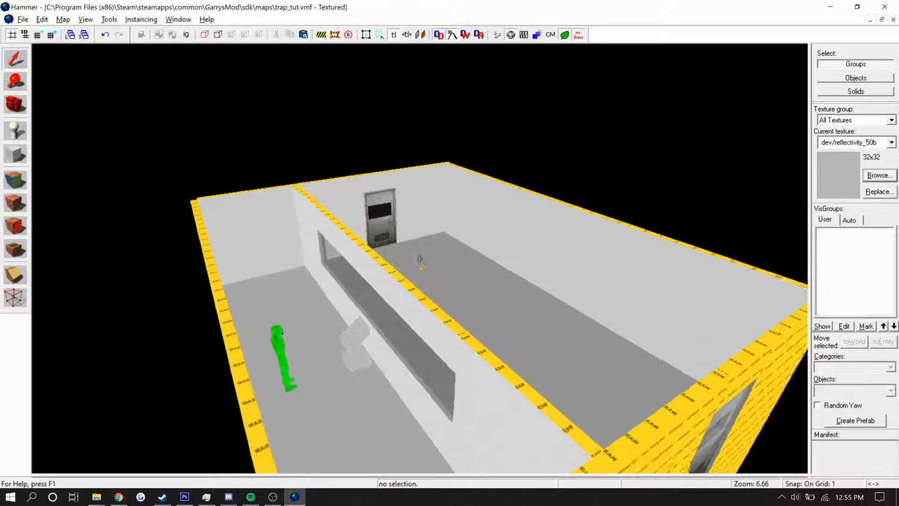
{"action": "key", "text": "w"}
{"action": "key", "text": "a"}
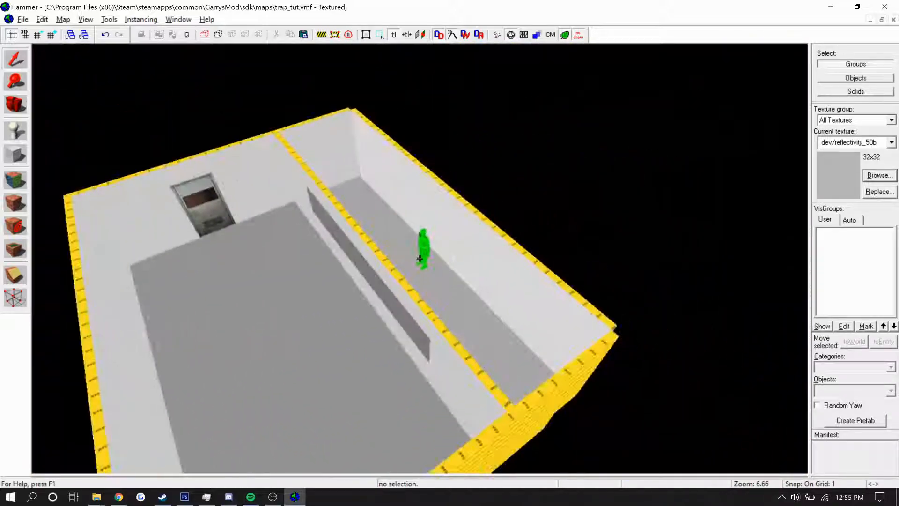
{"action": "key", "text": "d"}
{"action": "key", "text": "a"}
{"action": "key", "text": "z"}
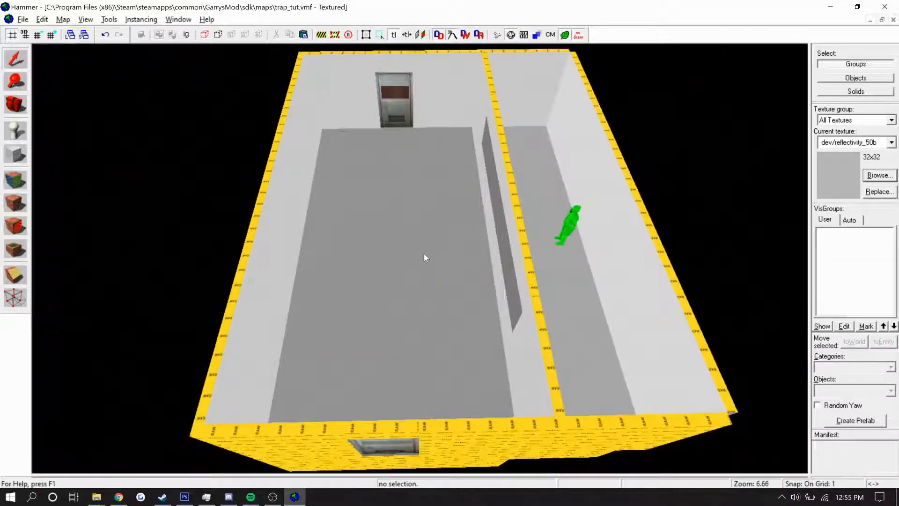
{"action": "key", "text": "d"}
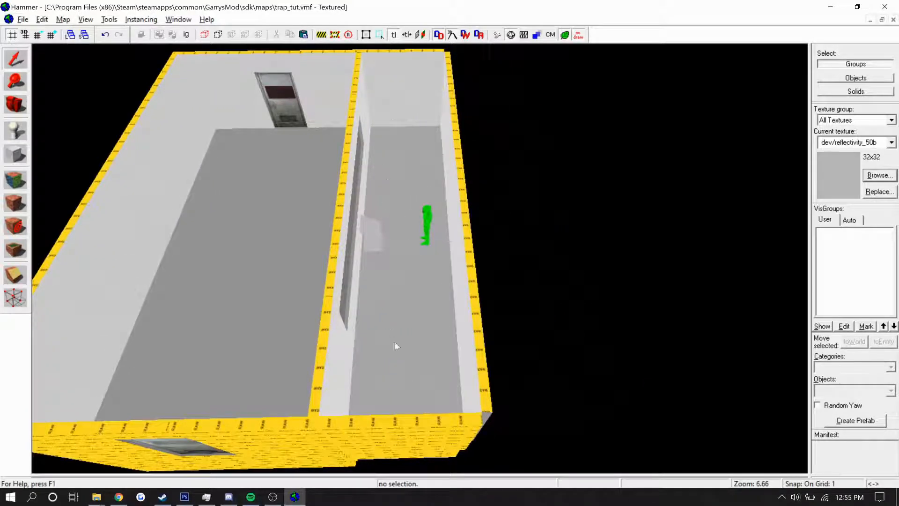
{"action": "key", "text": "a"}
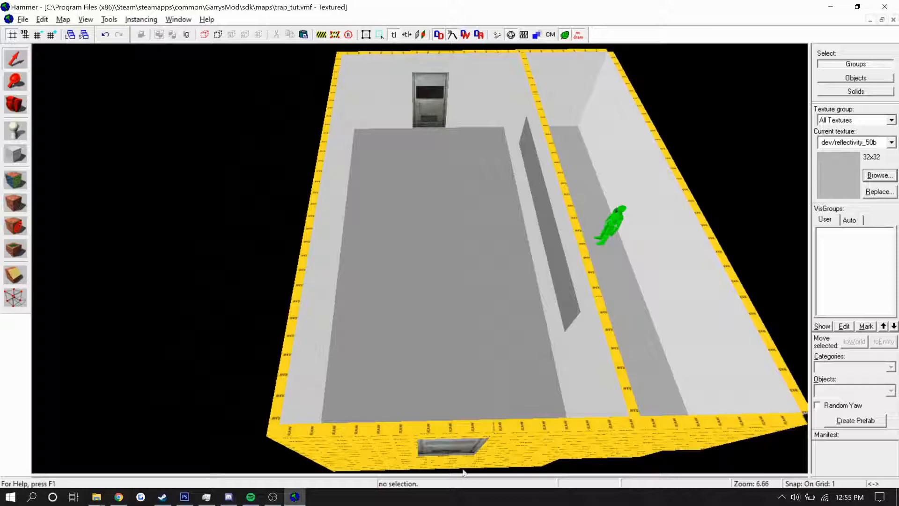
{"action": "key", "text": "z"}
{"action": "key", "text": "a"}
{"action": "key", "text": "z"}
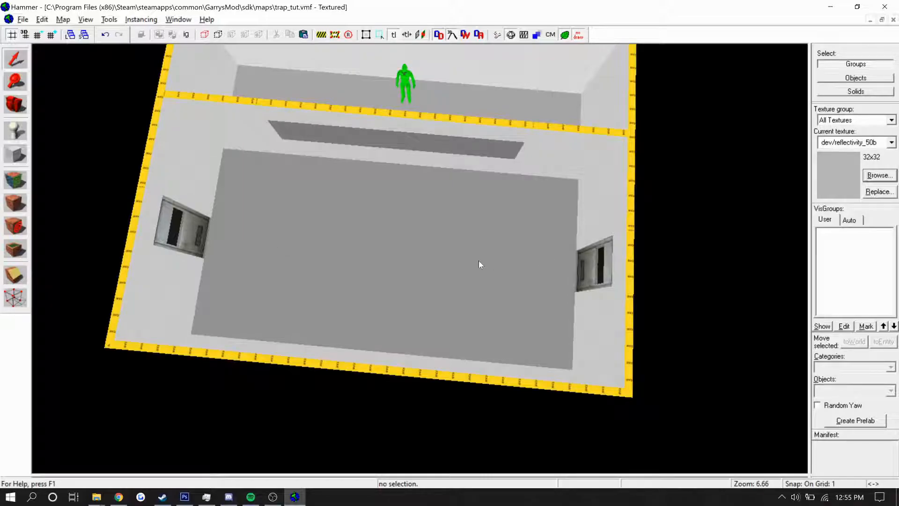
- Move the sliding_floor brush out of the room to inspect the spike pit beneath it, and undo the move
{"action": "left_click", "coordinate": [420, 256]}
{"action": "key", "text": "z"}
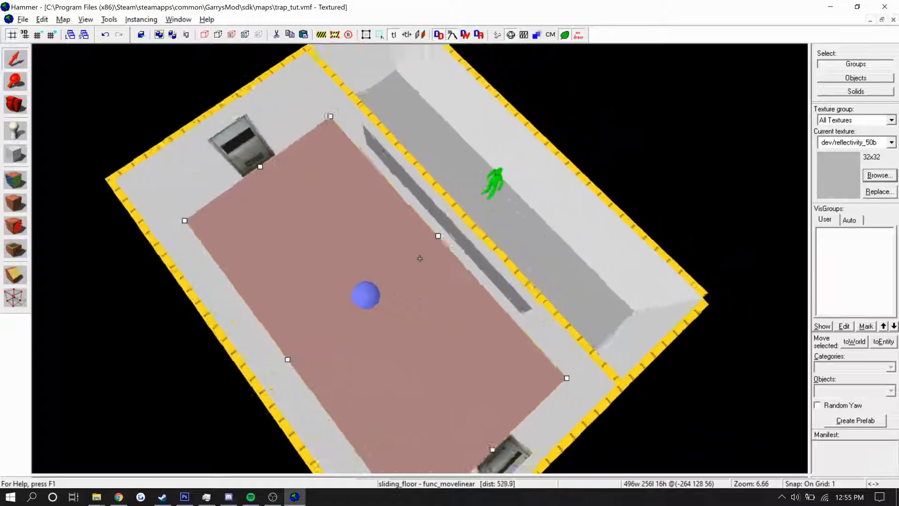
{"action": "key", "text": "z"}
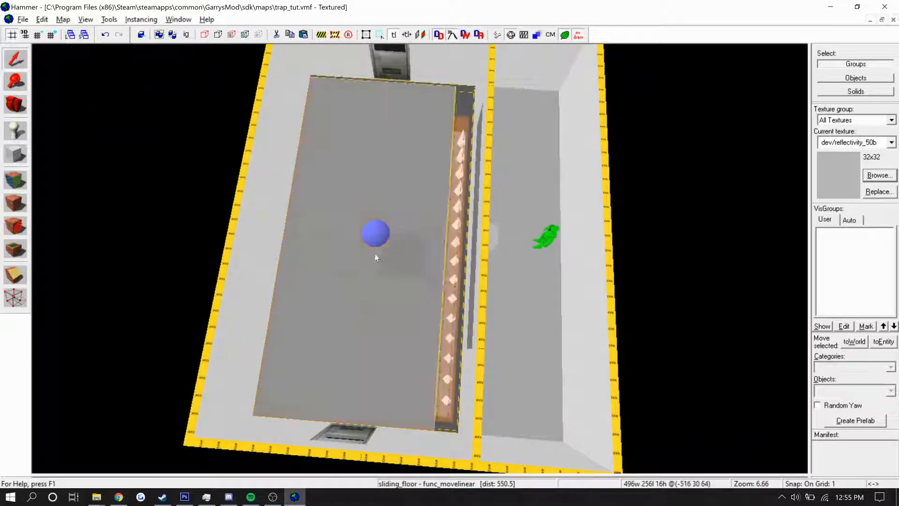
{"action": "left_click_drag", "start_coordinate": [401, 257], "coordinate": [331, 245]}
{"action": "key", "text": "z"}
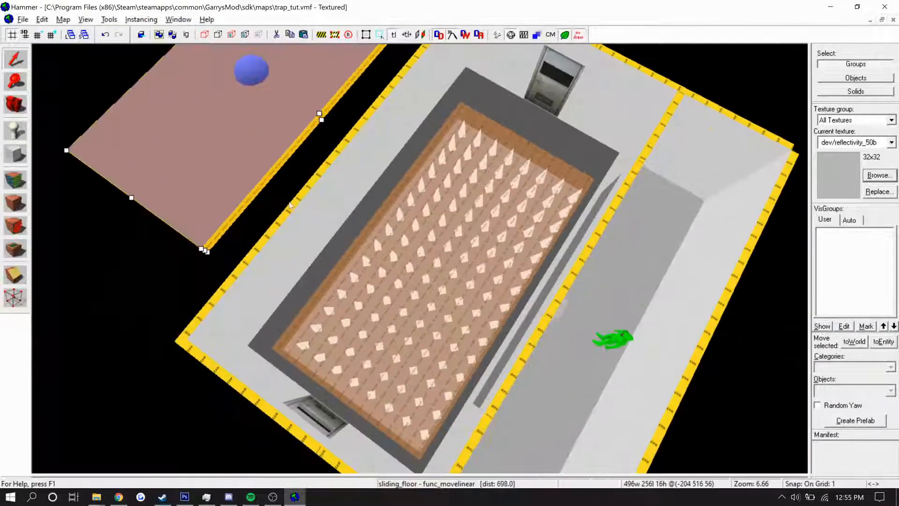
{"action": "key", "text": "w"}
{"action": "key", "text": "z"}
{"action": "key", "text": "w"}
{"action": "key", "text": "z"}
{"action": "key", "text": "w"}
{"action": "key", "text": "s"}
{"action": "key", "text": "s"}
{"action": "key", "text": "z"}
{"action": "key", "text": "ctrl+z"}
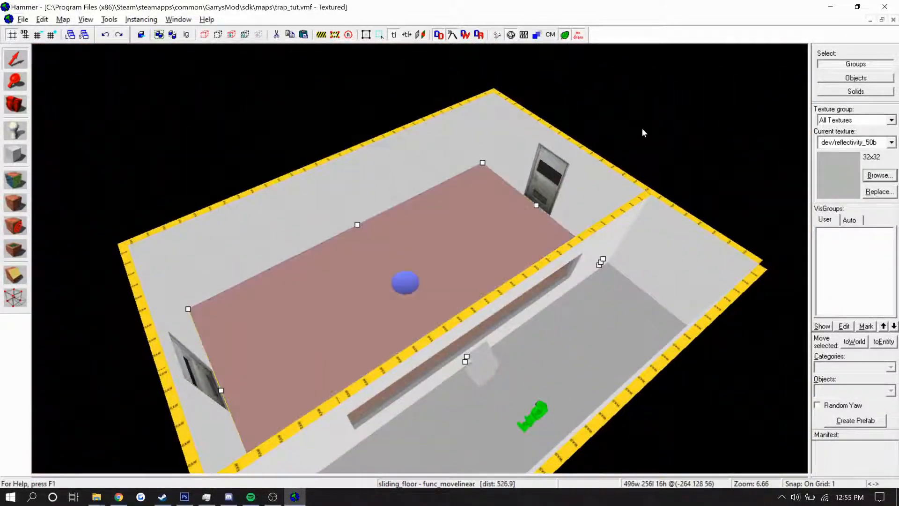
{"action": "left_click", "coordinate": [640, 129]}
- Review the sliding_floor's func_movelinear properties, including its Move Distance, and close them without changes
{"action": "key", "text": "z"}
{"action": "key", "text": "w"}
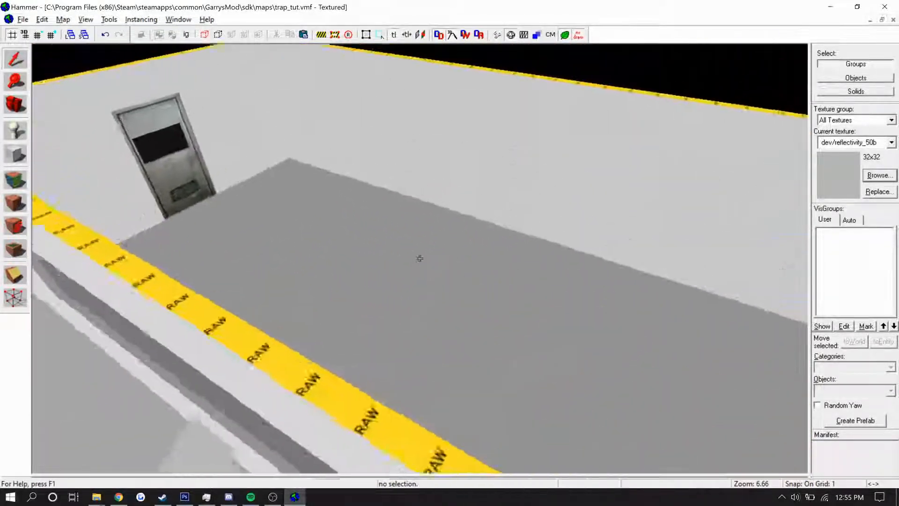
{"action": "key", "text": "d"}
{"action": "key", "text": "w"}
{"action": "key", "text": "z"}
{"action": "key", "text": "w"}
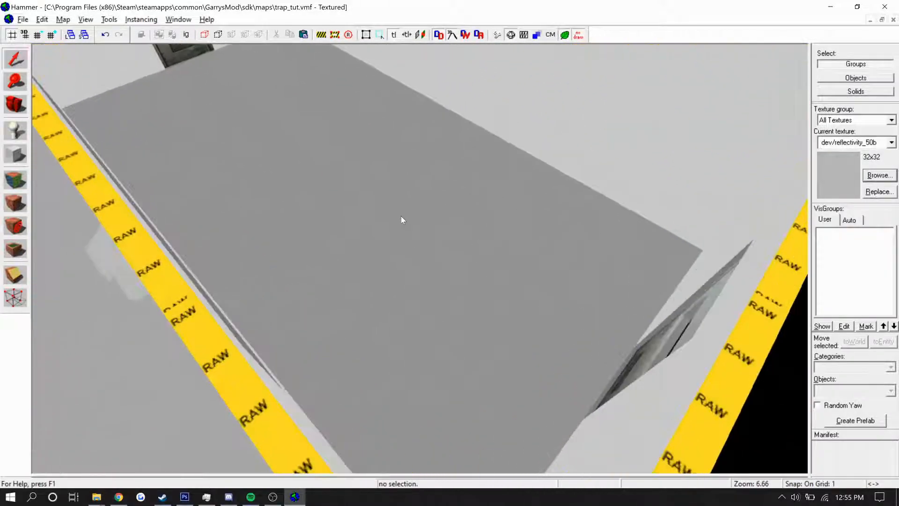
{"action": "double_click", "coordinate": [401, 216]}
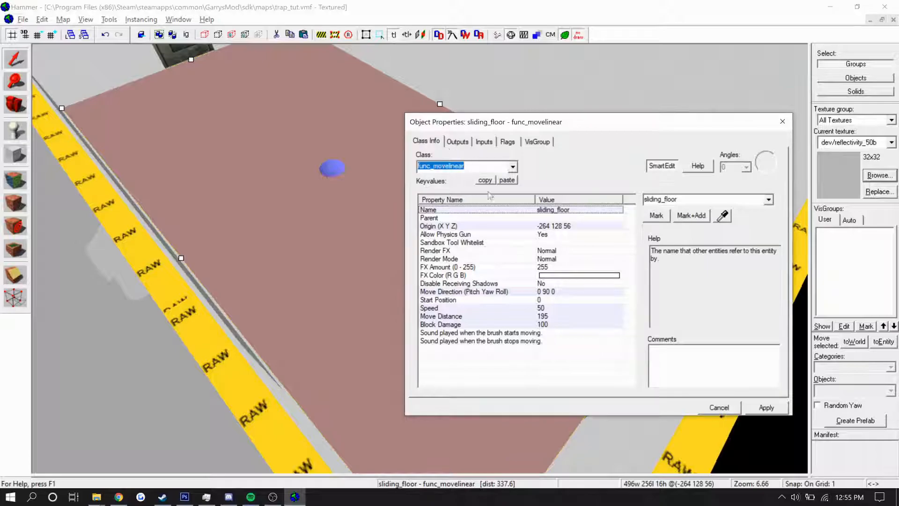
{"action": "left_click", "coordinate": [550, 316]}
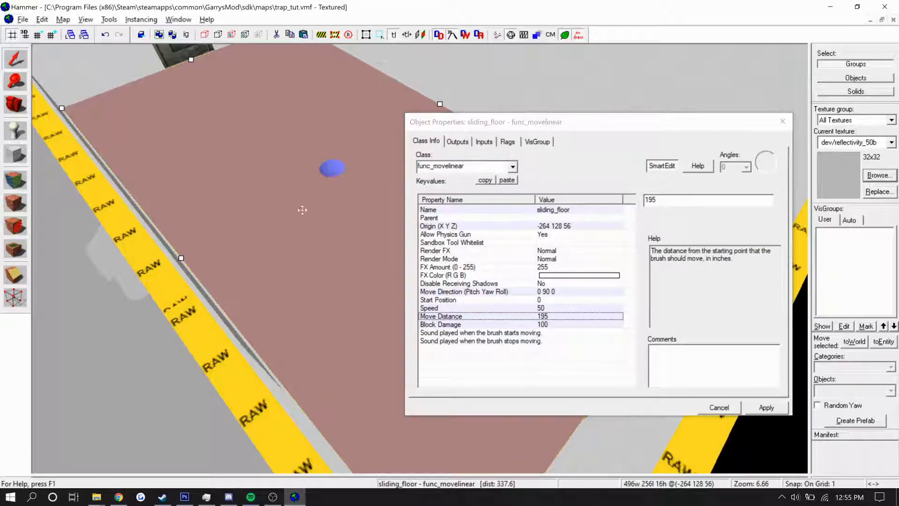
{"action": "left_click", "coordinate": [782, 122]}
{"action": "scroll", "coordinate": [421, 177], "scroll_direction": "down", "scroll_amount": 5}
{"action": "key", "text": "Escape"}
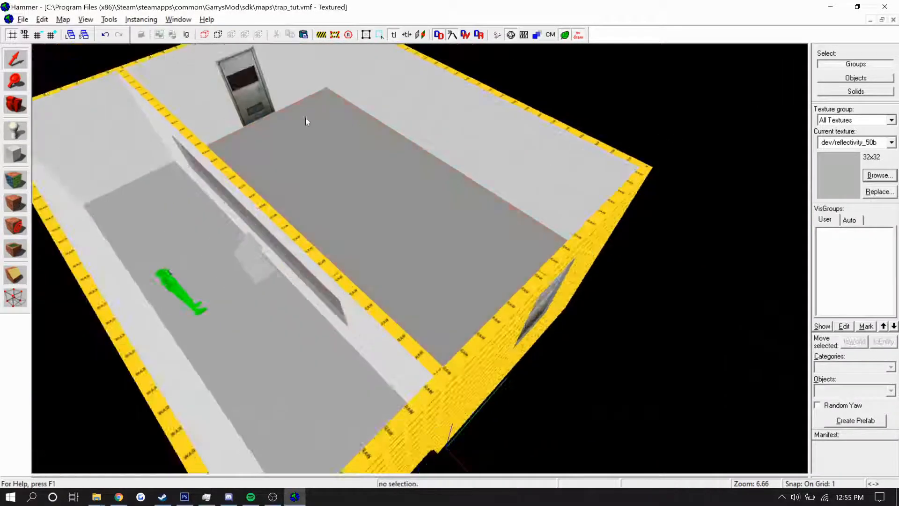
- Review the properties of the func_door d1 at the far end of the room and close them
{"action": "left_click", "coordinate": [251, 97]}
{"action": "key", "text": "alt+Return"}
{"action": "left_click_drag", "start_coordinate": [631, 257], "coordinate": [631, 344]}
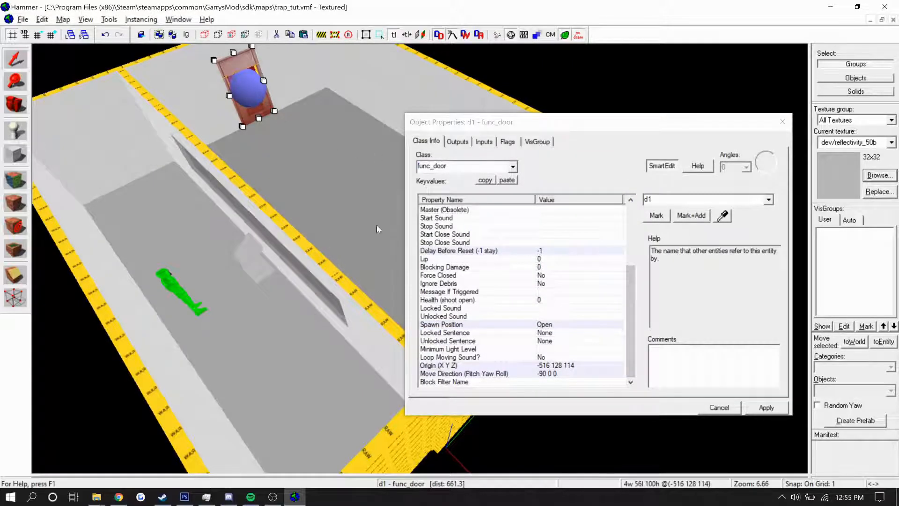
{"action": "left_click", "coordinate": [781, 121]}
{"action": "key", "text": "Escape"}
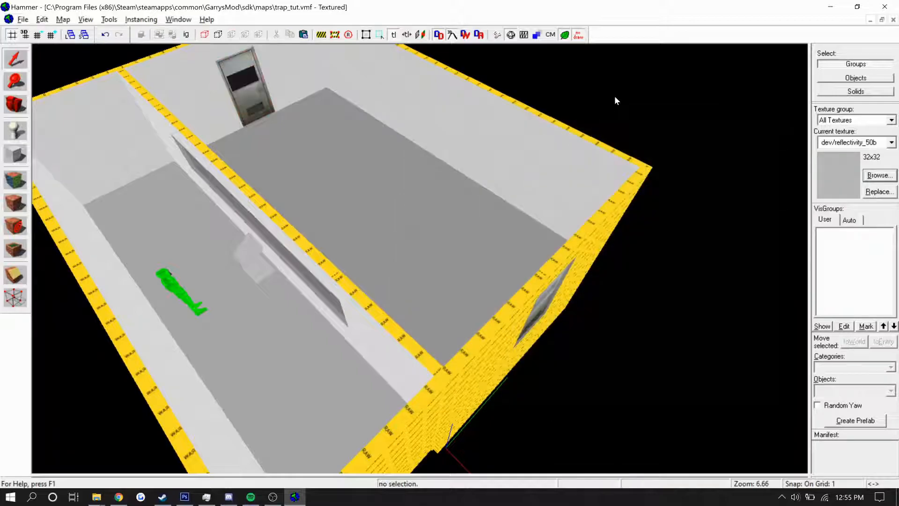
- Raise both doors above the walls to preview their opening, undo the move and clear the selection
{"action": "left_click", "coordinate": [254, 95]}
{"action": "left_click", "coordinate": [546, 306], "text": "ctrl"}
{"action": "key", "text": "z"}
{"action": "key", "text": "d"}
{"action": "key", "text": "z"}
{"action": "left_click_drag", "start_coordinate": [437, 362], "coordinate": [439, 204]}
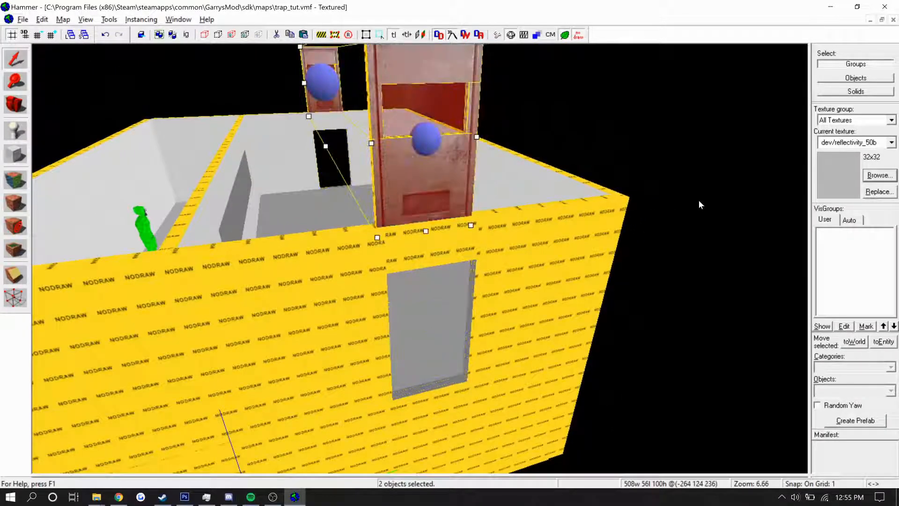
{"action": "key", "text": "ctrl+z"}
{"action": "left_click", "coordinate": [698, 203]}
- Duplicate the info_player_deathmatch spawn in the corridor, placing the copy beside the original and nearer the window
{"action": "key", "text": "z"}
{"action": "key", "text": "w"}
{"action": "key", "text": "s"}
{"action": "key", "text": "z"}
{"action": "key", "text": "z"}
{"action": "key", "text": "a"}
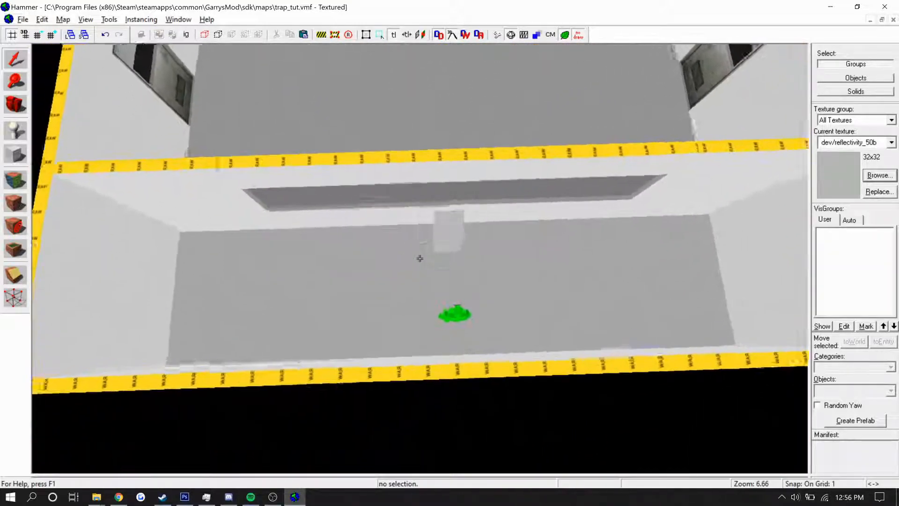
{"action": "key", "text": "w"}
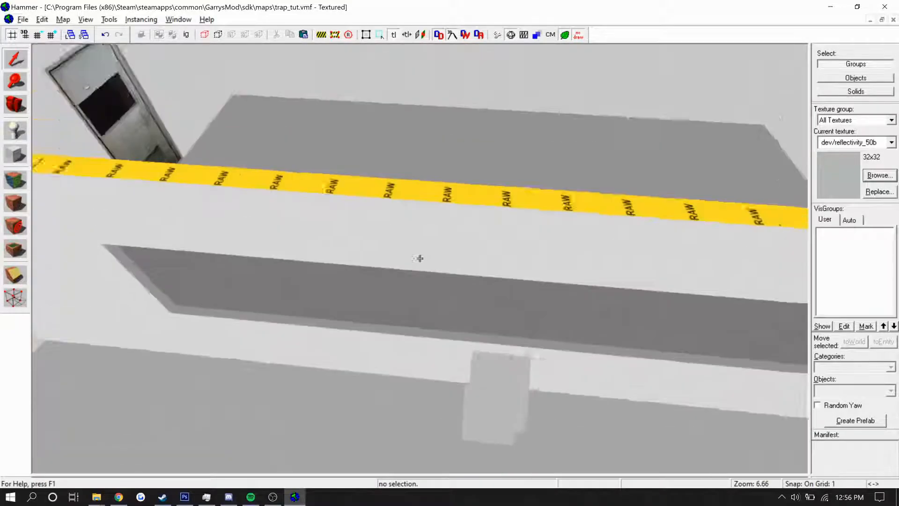
{"action": "key", "text": "z"}
{"action": "left_click", "coordinate": [478, 413]}
{"action": "left_click_drag", "start_coordinate": [478, 413], "coordinate": [391, 296]}
- Change the copied spawn's class to ttt_traitor_button, apply it and close its properties
{"action": "double_click", "coordinate": [375, 282]}
{"action": "left_click", "coordinate": [492, 169]}
{"action": "double_click", "coordinate": [439, 171]}
{"action": "type", "text": "traitor"}
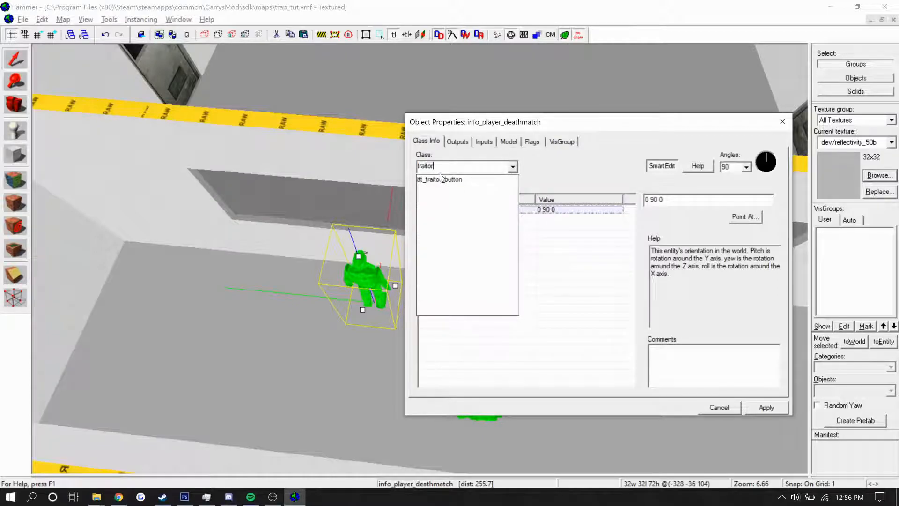
{"action": "left_click", "coordinate": [438, 179]}
{"action": "left_click", "coordinate": [759, 406]}
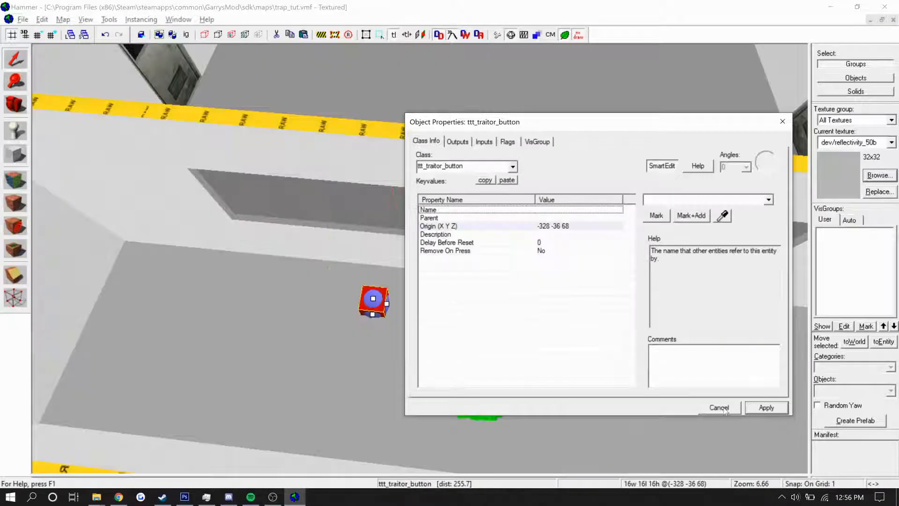
{"action": "left_click", "coordinate": [725, 411]}
- Move the traitor button onto the light grey console below the observation window
{"action": "key", "text": "z"}
{"action": "key", "text": "w"}
{"action": "key", "text": "s"}
{"action": "key", "text": "z"}
{"action": "left_click", "coordinate": [321, 310]}
{"action": "left_click_drag", "start_coordinate": [319, 315], "coordinate": [515, 237]}
{"action": "key", "text": "z"}
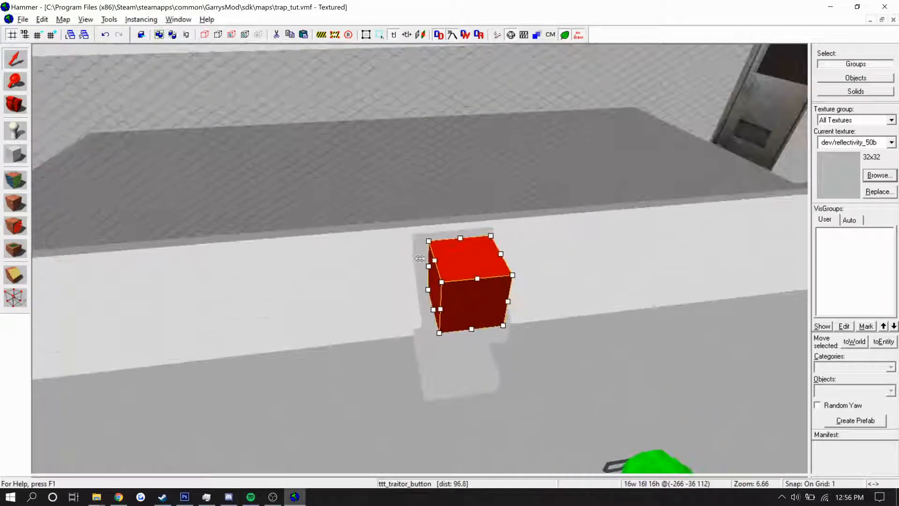
- Switch to the four-view layout and fine-tune the traitor button's position on the console to -264 -24 104
{"action": "key", "text": "z"}
{"action": "key", "text": "shift+z"}
{"action": "scroll", "coordinate": [564, 157], "scroll_direction": "down", "scroll_amount": 8}
{"action": "scroll", "coordinate": [568, 100], "scroll_direction": "up", "scroll_amount": 8}
{"action": "left_click_drag", "start_coordinate": [552, 173], "coordinate": [563, 143]}
{"action": "scroll", "coordinate": [516, 350], "scroll_direction": "down", "scroll_amount": 1}
{"action": "mouse_move", "coordinate": [776, 299]}
{"action": "left_mouse_down"}
{"action": "mouse_move", "coordinate": [774, 334]}
{"action": "mouse_move", "coordinate": [772, 312]}
{"action": "left_mouse_up"}
- Set the traitor button's Delay Before Reset to 20 and apply the change
{"action": "key", "text": "z"}
{"action": "key", "text": "w"}
{"action": "key", "text": "z"}
{"action": "double_click", "coordinate": [249, 132]}
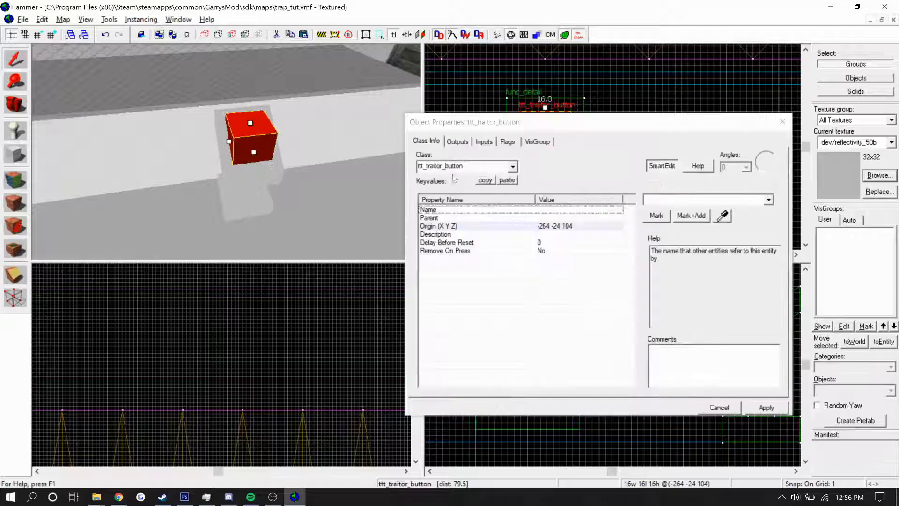
{"action": "left_click", "coordinate": [556, 252]}
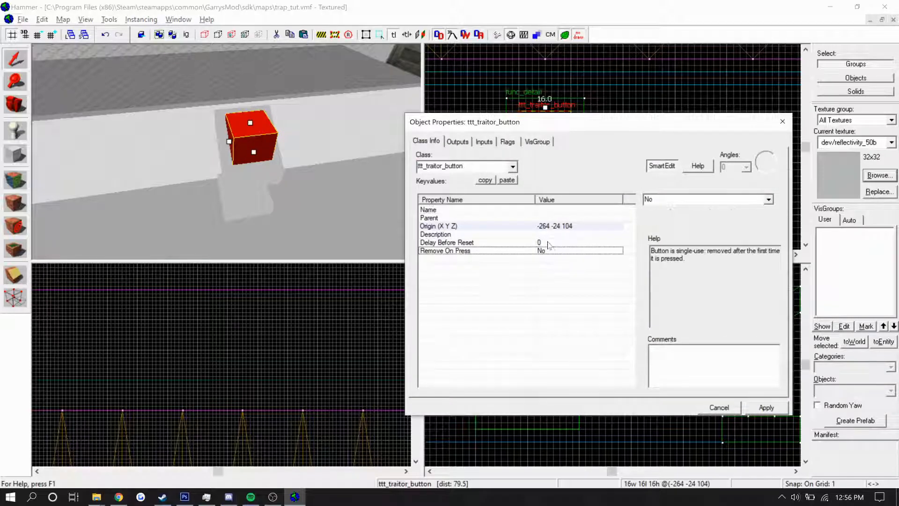
{"action": "left_click", "coordinate": [544, 242]}
{"action": "type", "text": "20"}
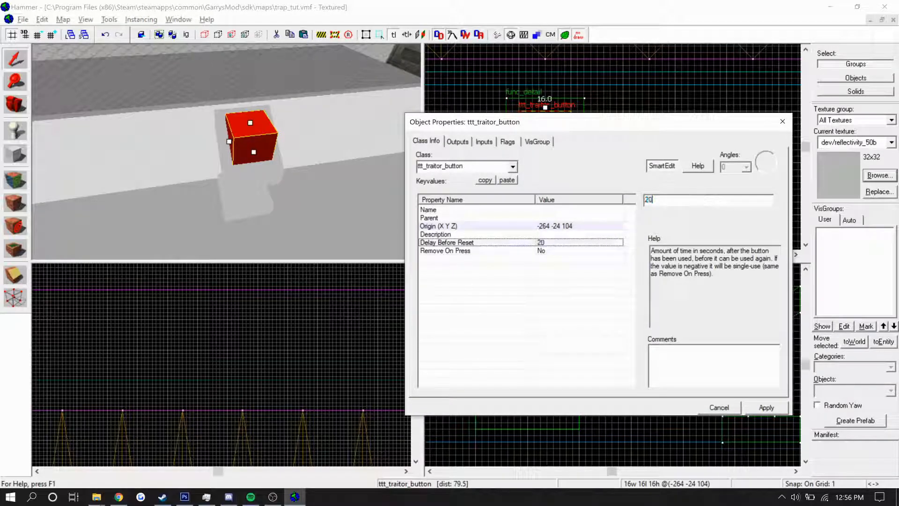
{"action": "left_click", "coordinate": [765, 407]}
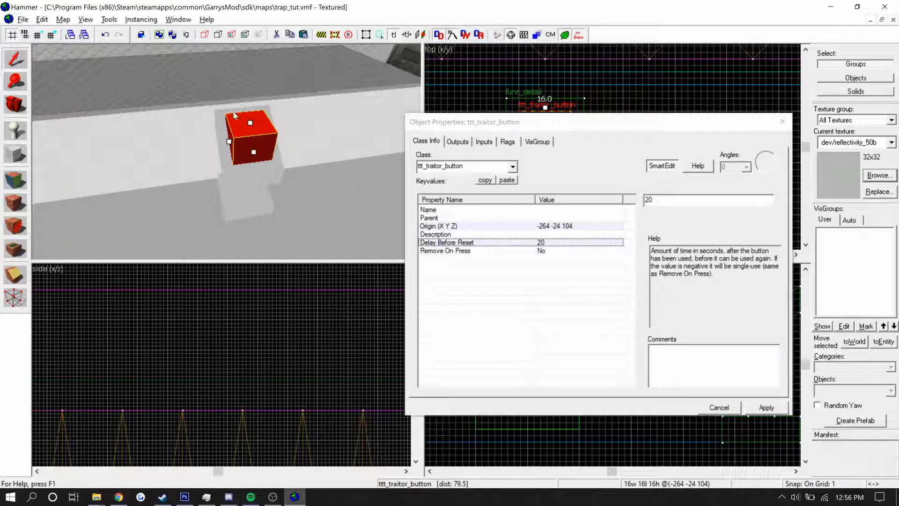
- Add an output to the traitor button and pick the room's floor, sliding_floor, as its target entity
{"action": "key", "text": "z"}
{"action": "key", "text": "w"}
{"action": "key", "text": "s"}
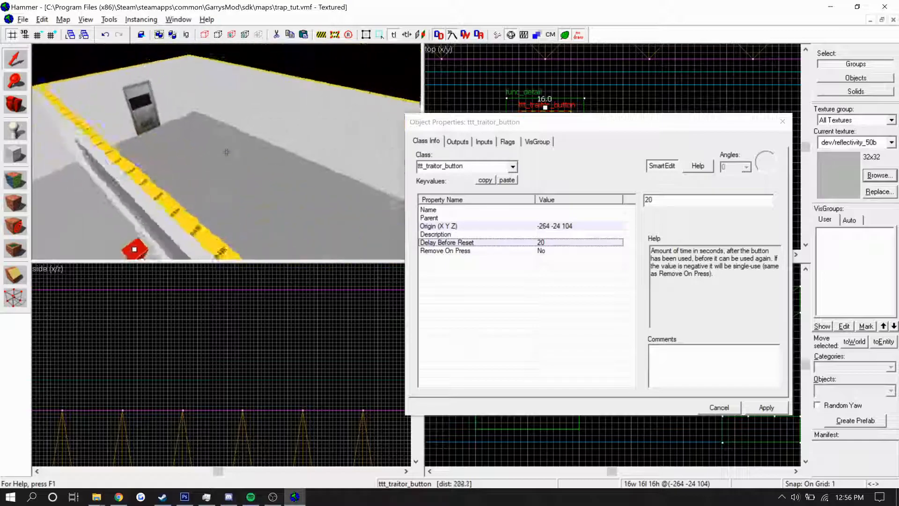
{"action": "key", "text": "w"}
{"action": "key", "text": "s"}
{"action": "key", "text": "s"}
{"action": "key", "text": "z"}
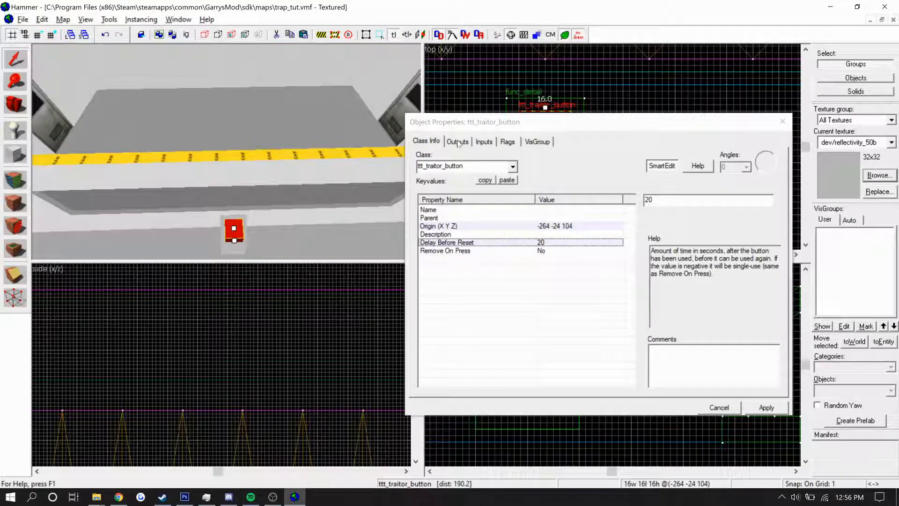
{"action": "left_click", "coordinate": [457, 142]}
{"action": "left_click", "coordinate": [484, 382]}
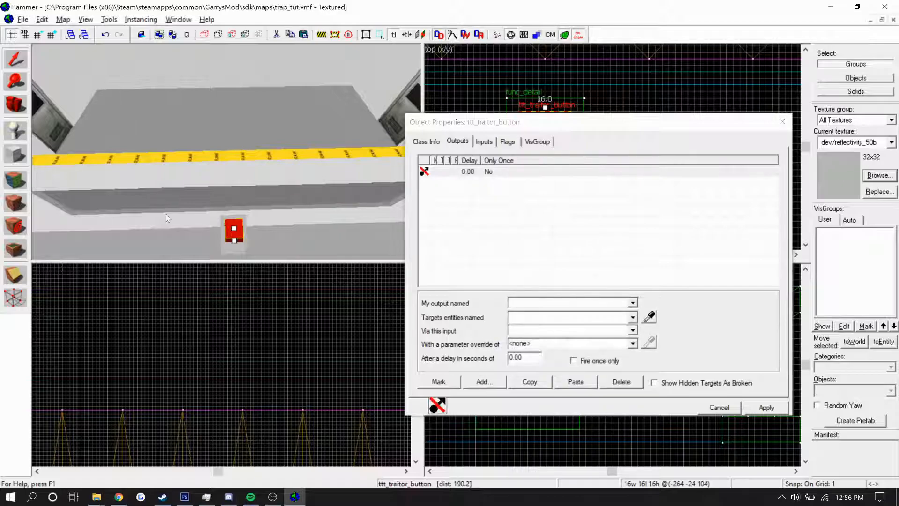
{"action": "scroll", "coordinate": [175, 201], "scroll_direction": "down", "scroll_amount": 3}
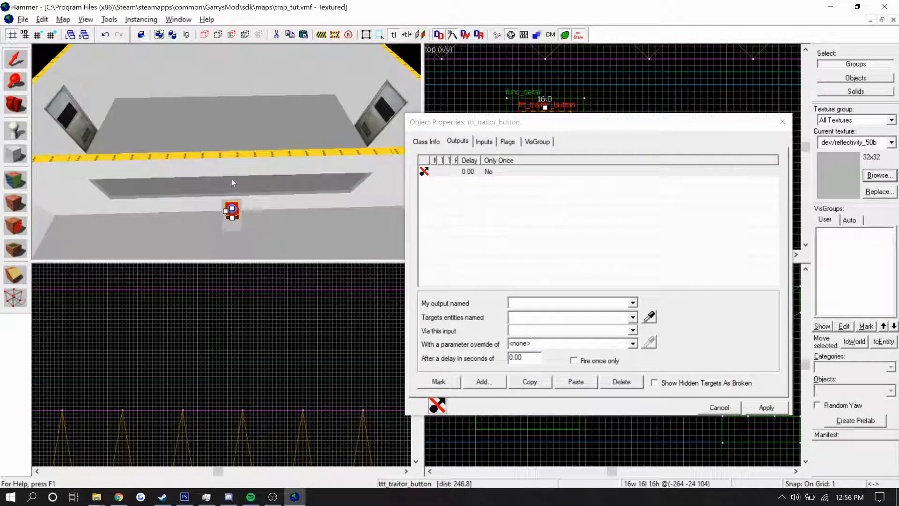
{"action": "left_click", "coordinate": [649, 318]}
{"action": "left_click", "coordinate": [240, 130]}
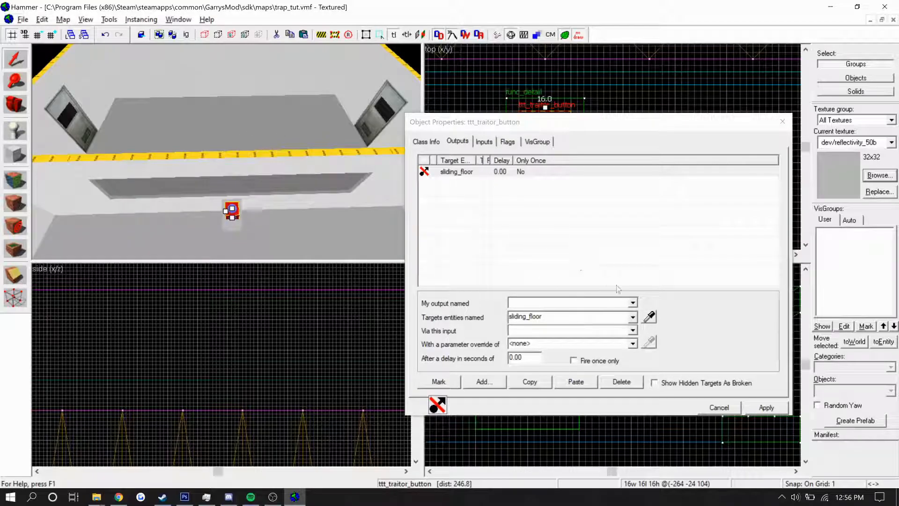
- Set the traitor button's sliding_floor output to trigger OnPressed and send the Open input
{"action": "left_click", "coordinate": [632, 302]}
{"action": "left_click", "coordinate": [624, 313]}
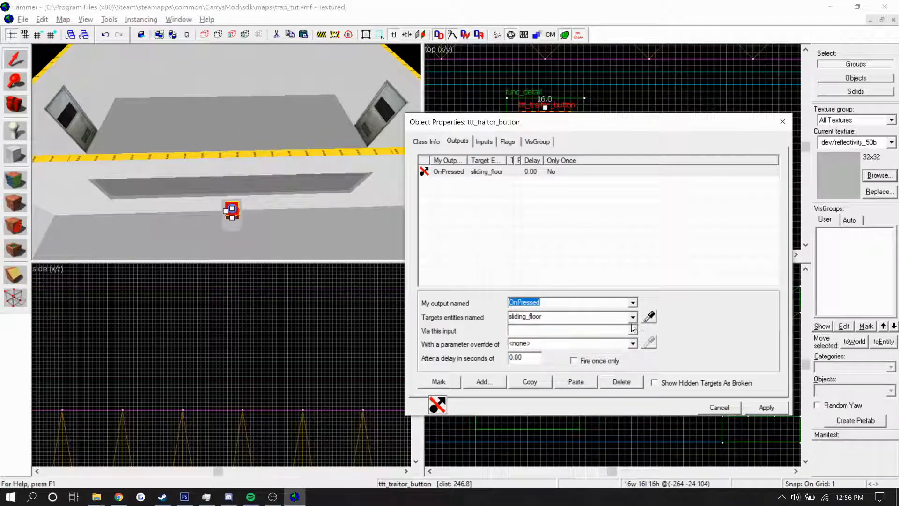
{"action": "left_click", "coordinate": [633, 330]}
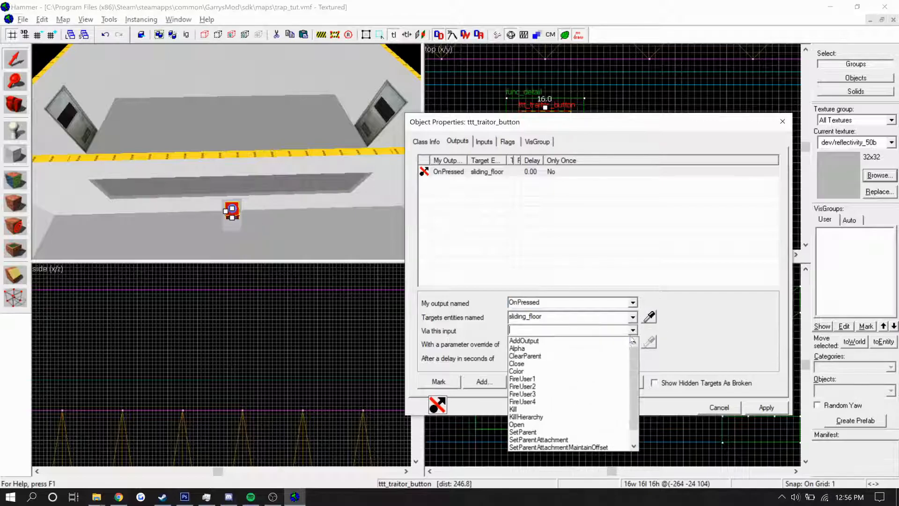
{"action": "scroll", "coordinate": [561, 346], "scroll_direction": "down", "scroll_amount": 1}
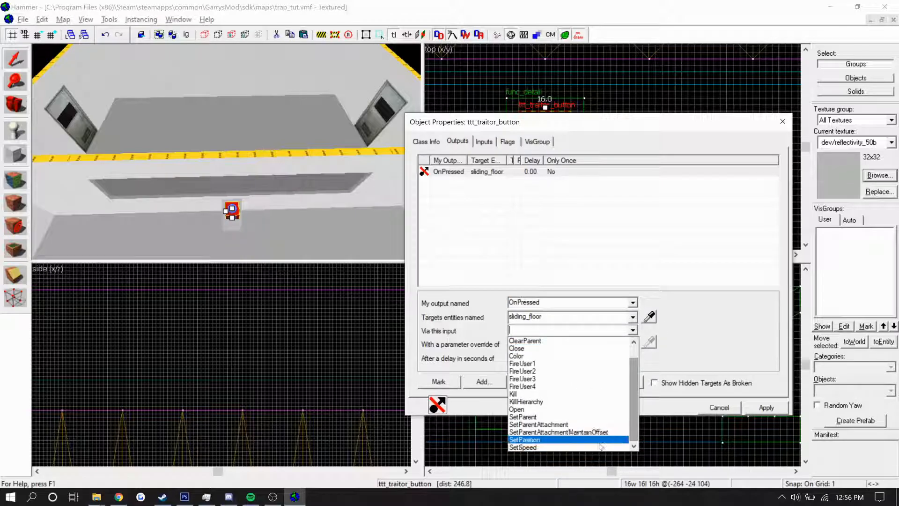
{"action": "left_click", "coordinate": [604, 409]}
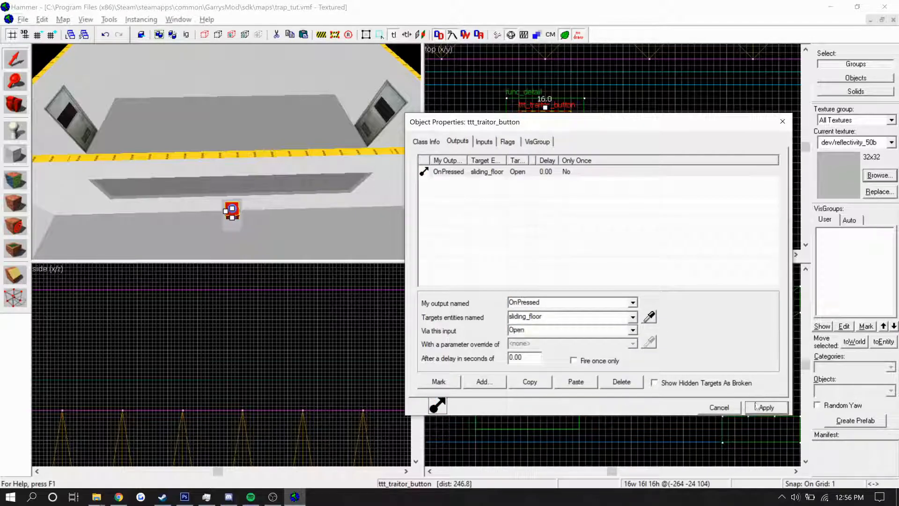
- Duplicate the sliding_floor output, retarget the copy to door d2, and set its input to Close
{"action": "left_click", "coordinate": [476, 173]}
{"action": "left_click", "coordinate": [383, 261]}
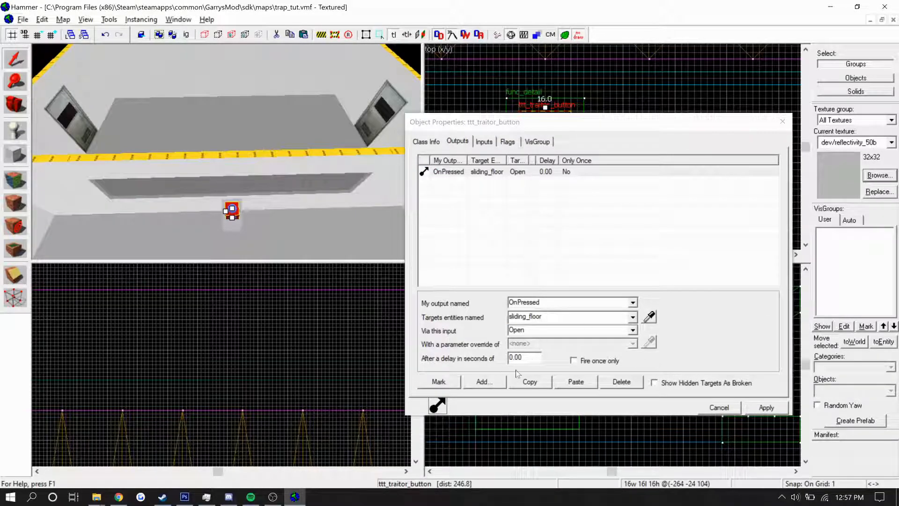
{"action": "left_click", "coordinate": [529, 382]}
{"action": "left_click", "coordinate": [576, 381]}
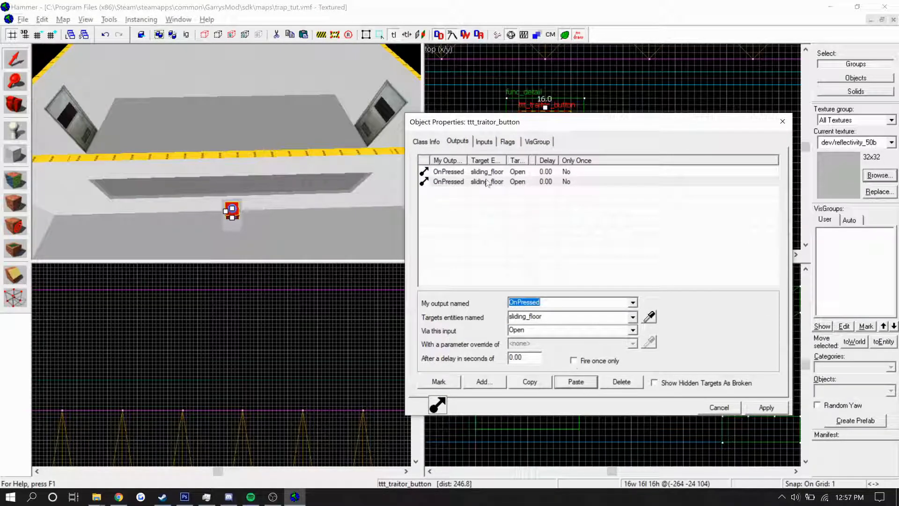
{"action": "left_click", "coordinate": [649, 317]}
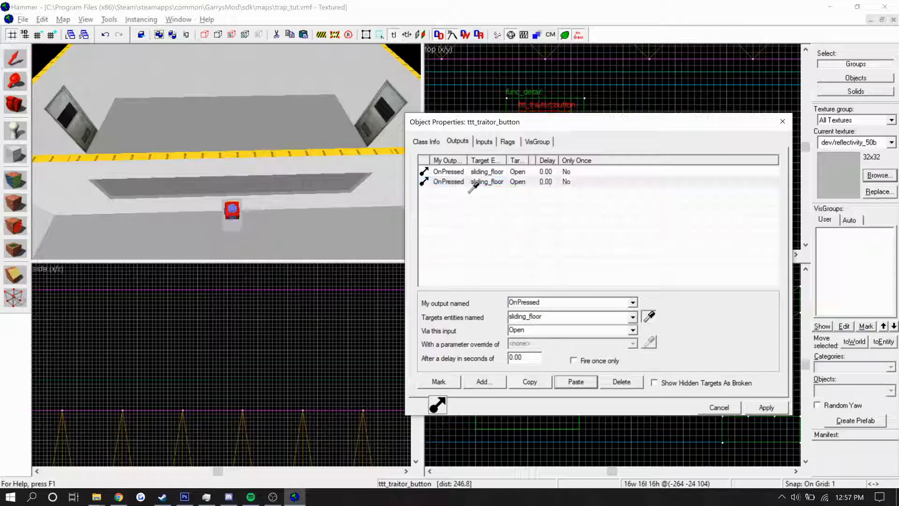
{"action": "left_click", "coordinate": [384, 107]}
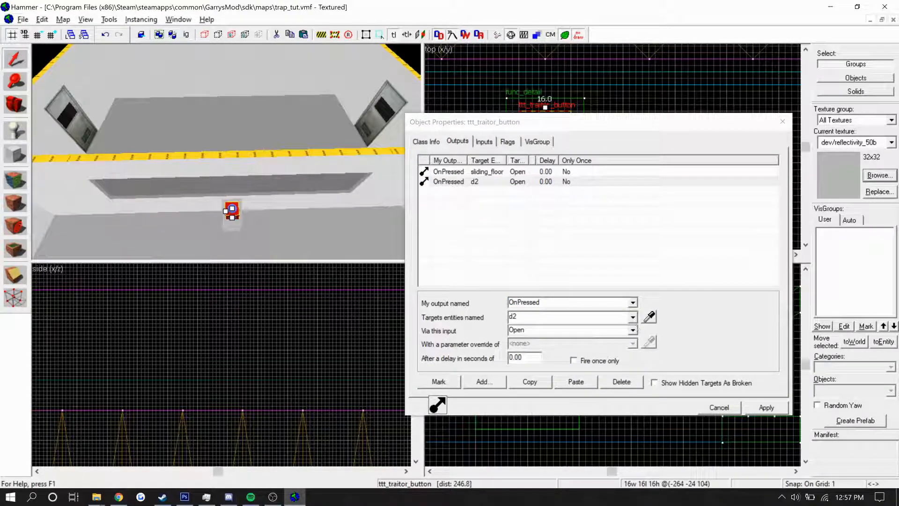
{"action": "left_click", "coordinate": [632, 330]}
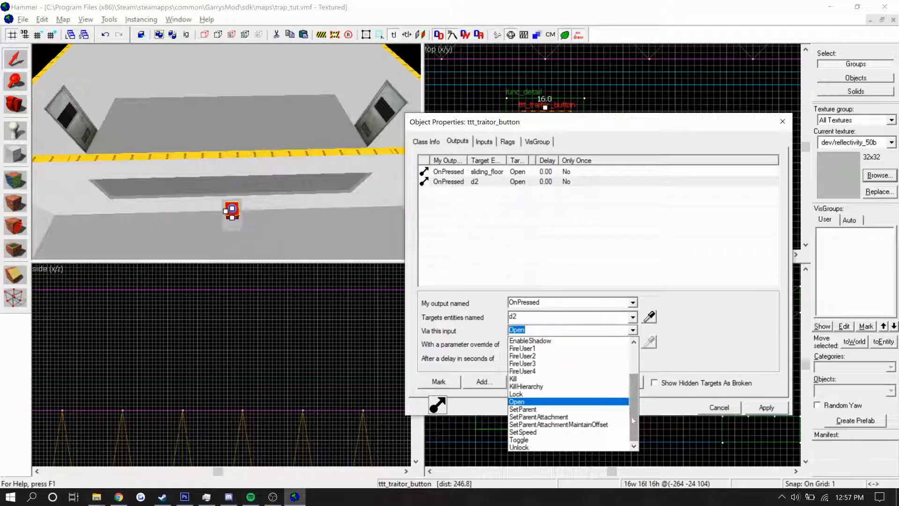
{"action": "scroll", "coordinate": [590, 403], "scroll_direction": "up", "scroll_amount": 2}
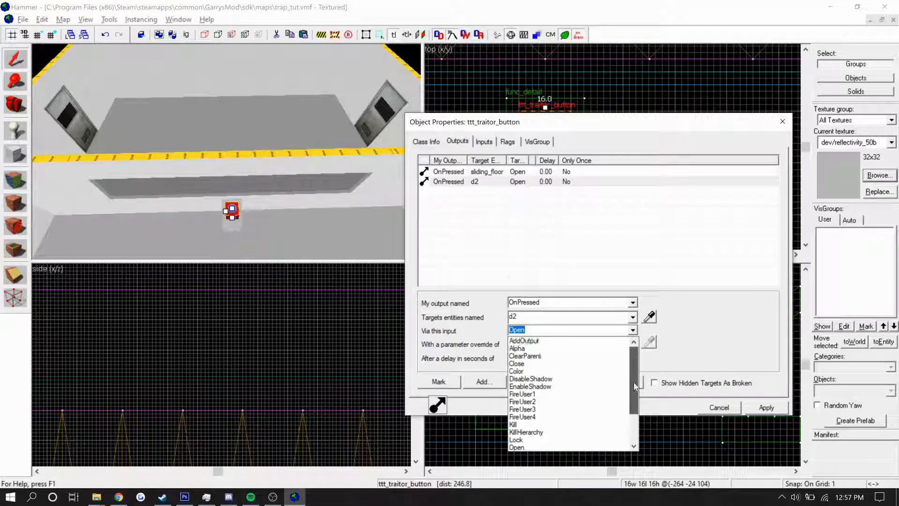
{"action": "left_click", "coordinate": [594, 364]}
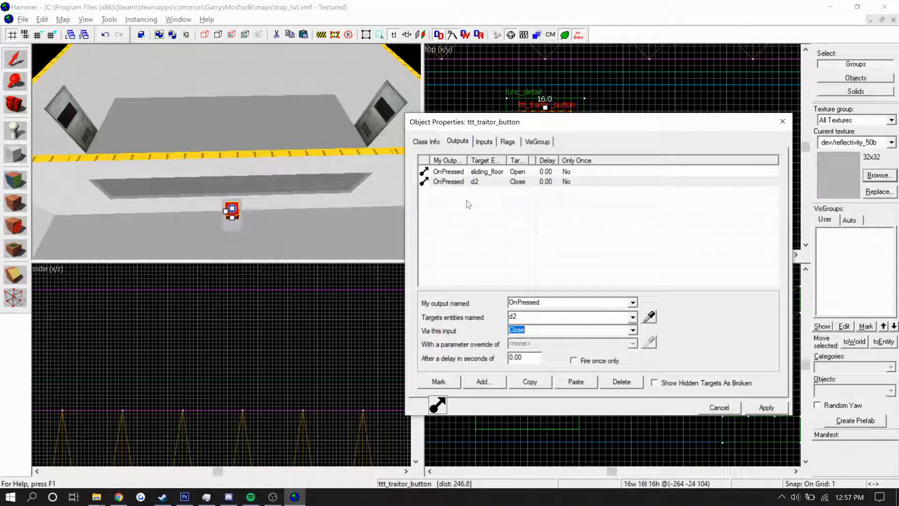
- Duplicate the d2 Close output, retarget the copy to door d1, apply the outputs and close the properties
{"action": "left_click", "coordinate": [510, 182]}
{"action": "left_click", "coordinate": [545, 386]}
{"action": "left_click", "coordinate": [576, 381]}
{"action": "left_click", "coordinate": [633, 318]}
{"action": "left_click", "coordinate": [627, 336]}
{"action": "left_click", "coordinate": [749, 408]}
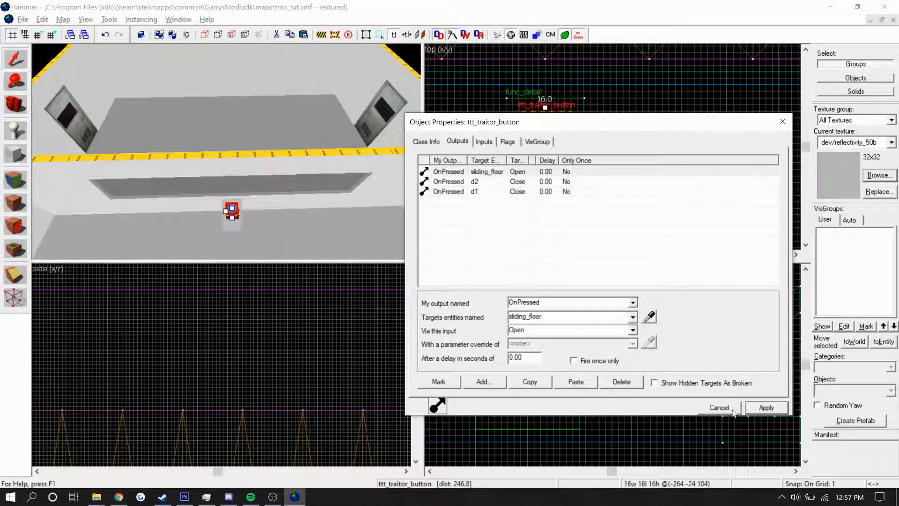
{"action": "left_click", "coordinate": [720, 407]}
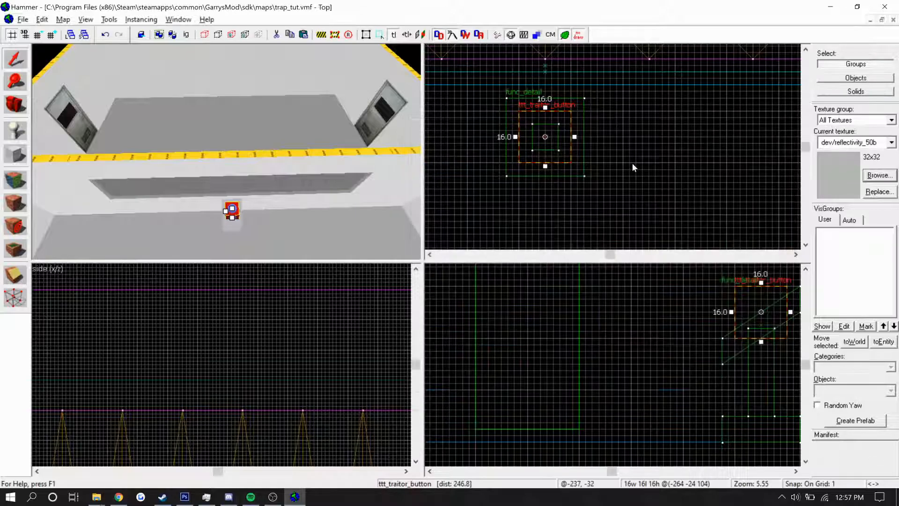
- Duplicate the traitor button and place the copy beside the console at -288 -24 104
{"action": "key", "text": "Escape"}
{"action": "key", "text": "s"}
{"action": "key", "text": "d"}
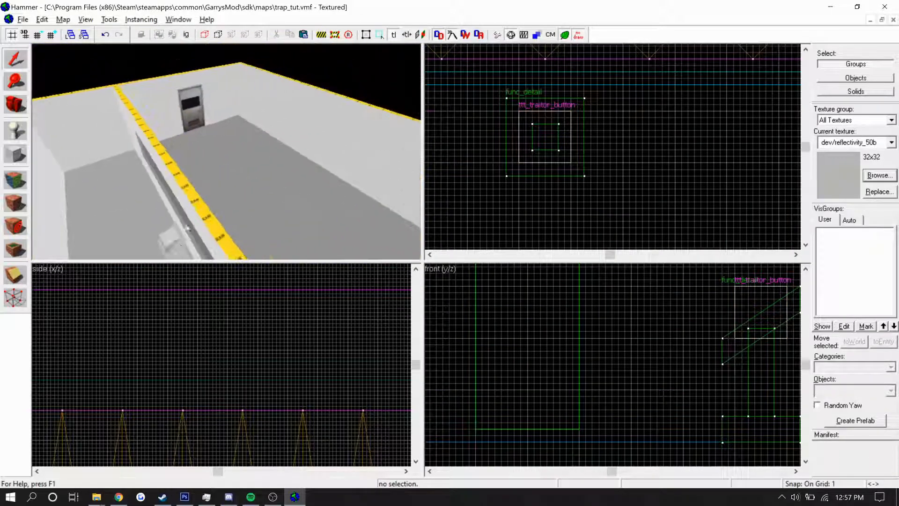
{"action": "key", "text": "z"}
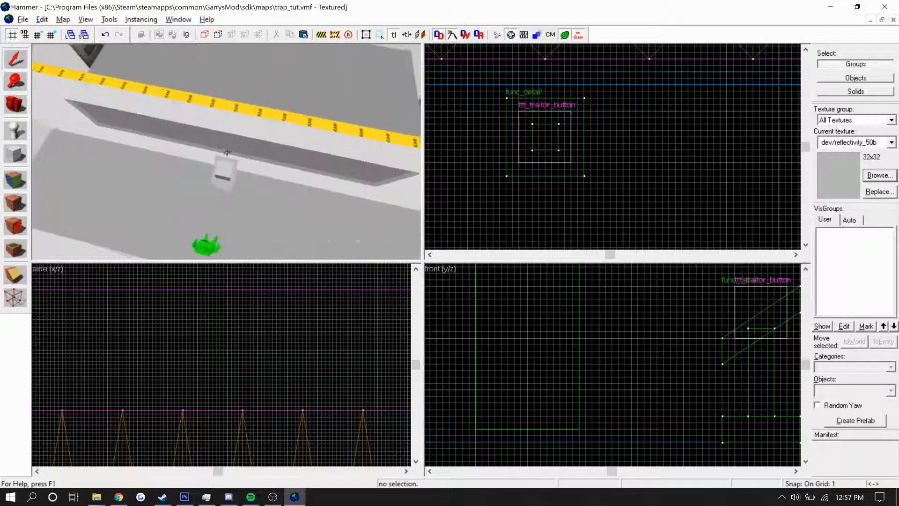
{"action": "key", "text": "z"}
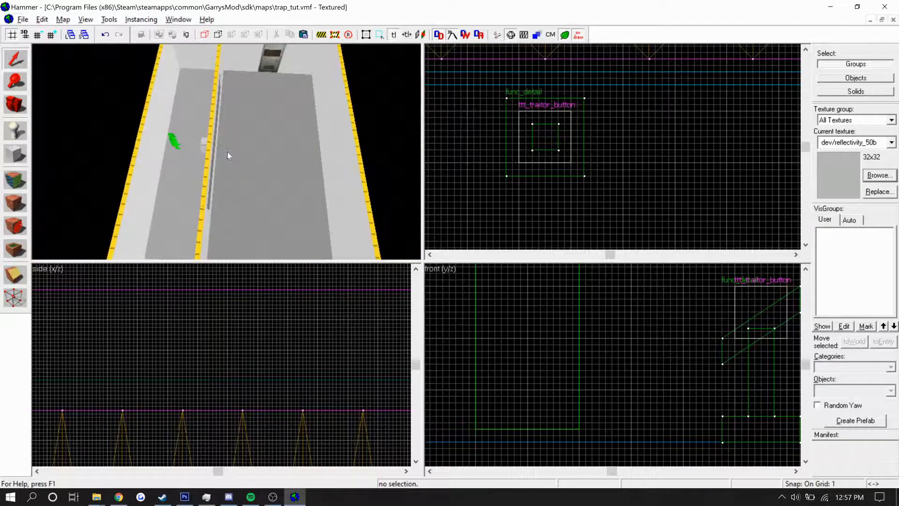
{"action": "key", "text": "z"}
{"action": "key", "text": "w"}
{"action": "key", "text": "z"}
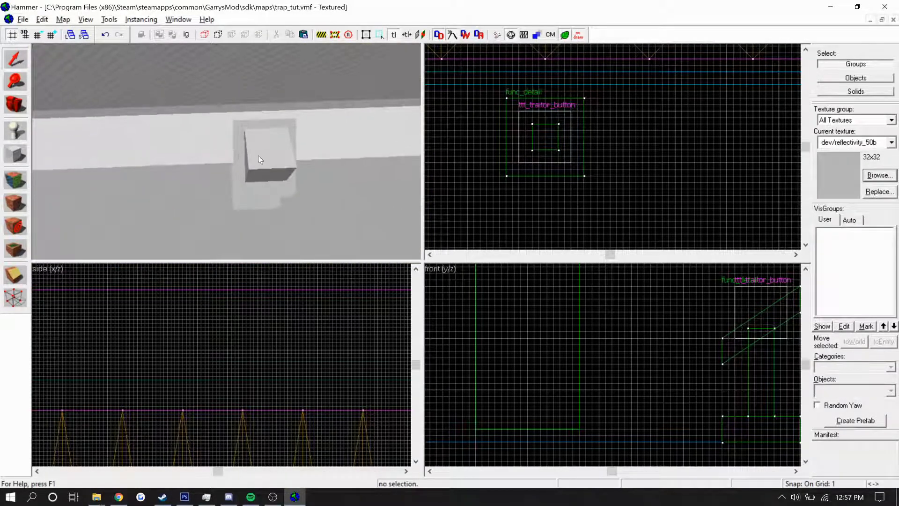
{"action": "left_click", "coordinate": [260, 160]}
{"action": "left_click_drag", "start_coordinate": [548, 161], "coordinate": [430, 168], "text": "shift"}
- Change the copied button's class to ttt_credit_adjust, set its Credits to 1 and apply
{"action": "double_click", "coordinate": [199, 150]}
{"action": "type", "text": "cred"}
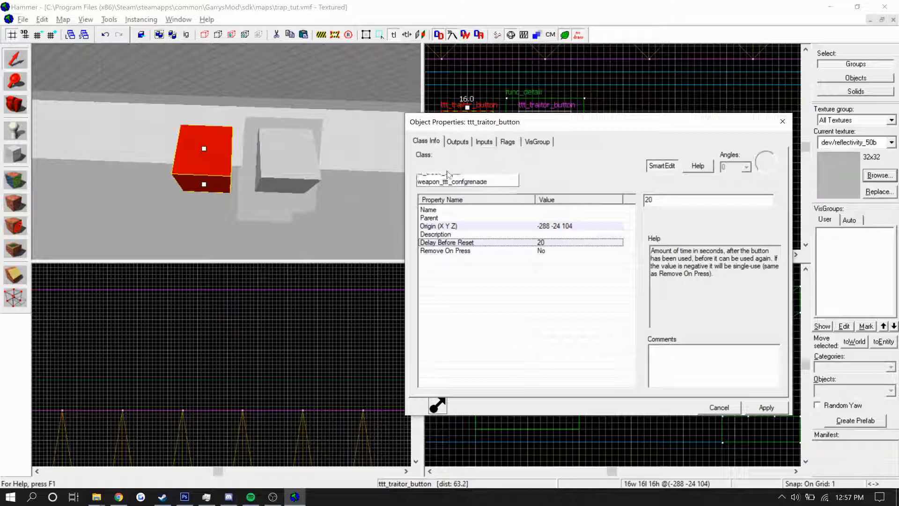
{"action": "left_click", "coordinate": [433, 180]}
{"action": "left_click", "coordinate": [766, 407]}
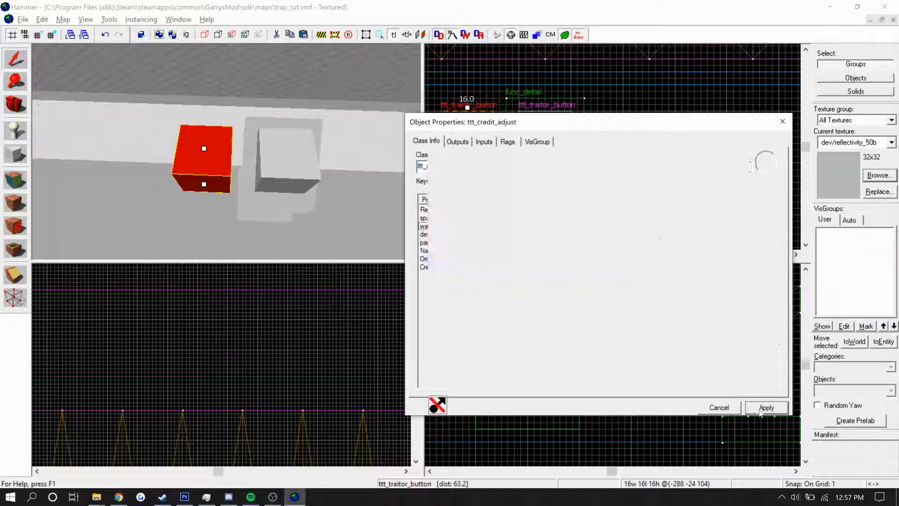
{"action": "left_click", "coordinate": [532, 227]}
{"action": "left_click_drag", "start_coordinate": [671, 204], "coordinate": [630, 205]}
{"action": "type", "text": "1"}
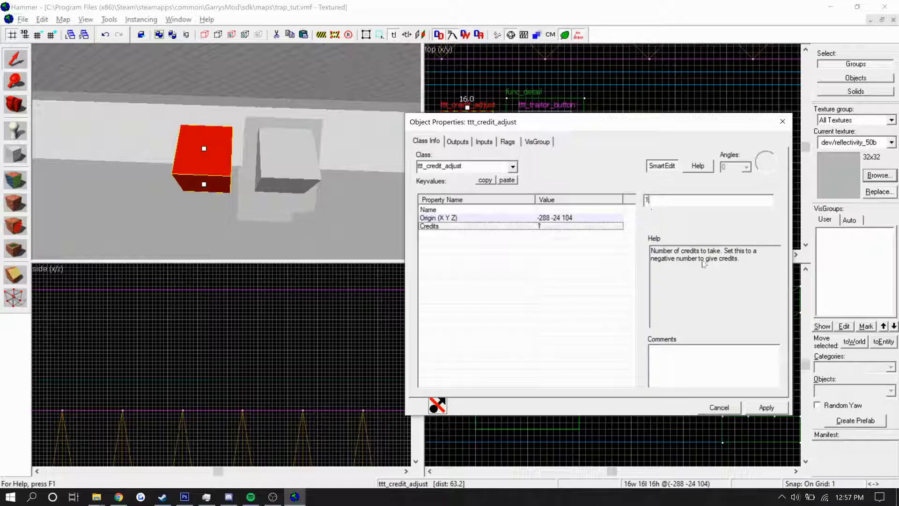
{"action": "left_click", "coordinate": [765, 406]}
- Name the ttt_credit_adjust entity cred_ad and apply the change
{"action": "left_click", "coordinate": [297, 161]}
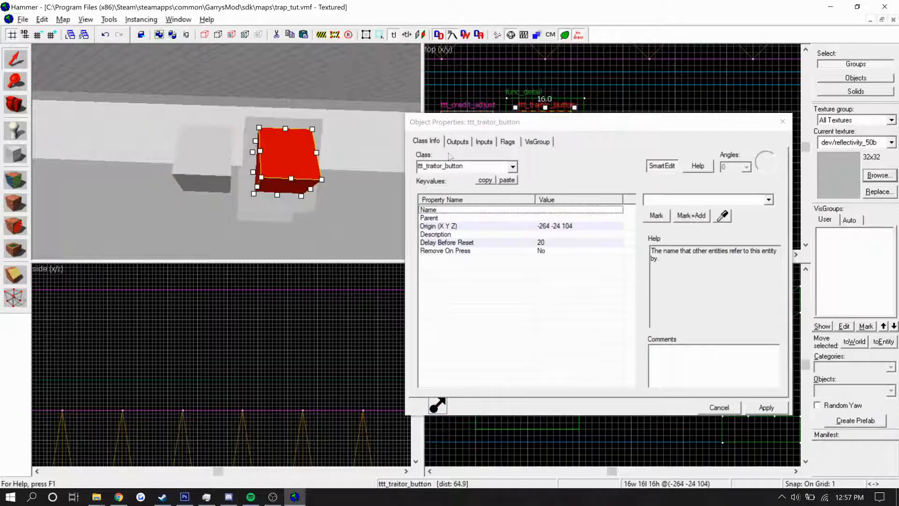
{"action": "left_click", "coordinate": [251, 162]}
{"action": "left_click", "coordinate": [224, 164]}
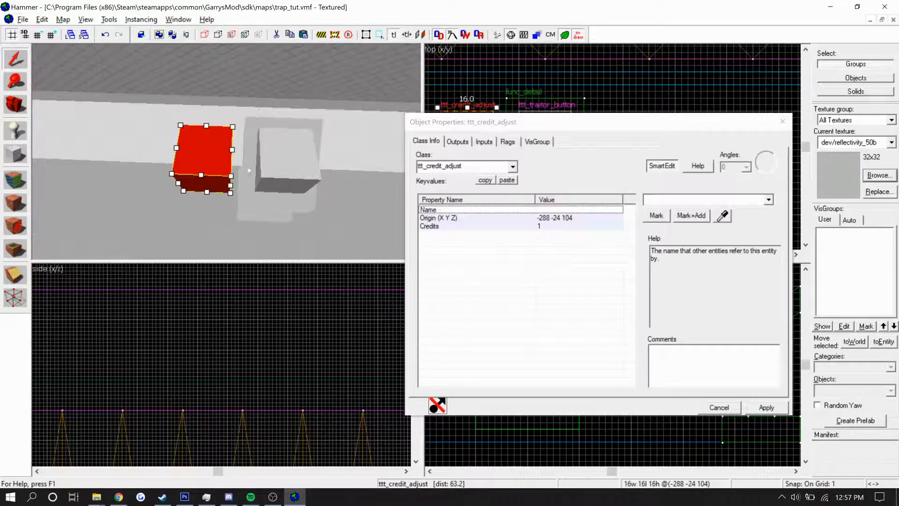
{"action": "left_click", "coordinate": [683, 200]}
{"action": "type", "text": "cred"}
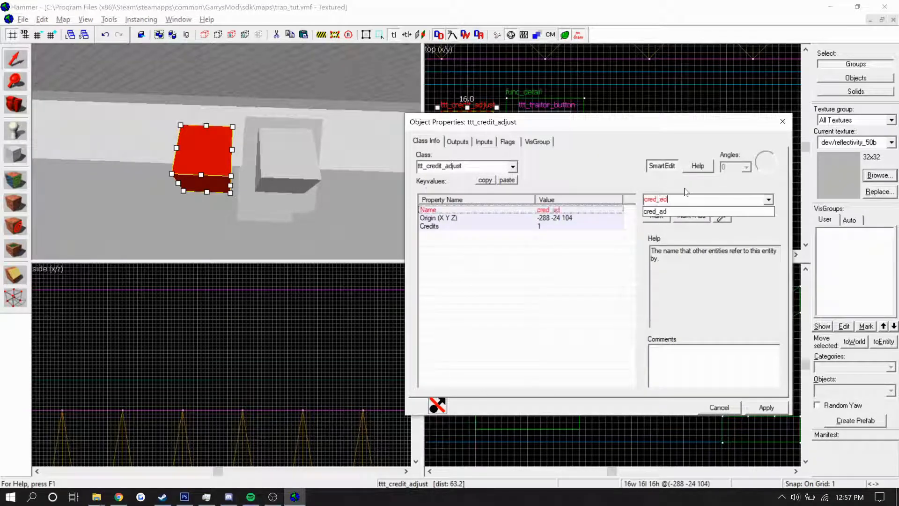
{"action": "type", "text": "_ad"}
{"action": "left_click", "coordinate": [657, 211]}
{"action": "left_click", "coordinate": [767, 407]}
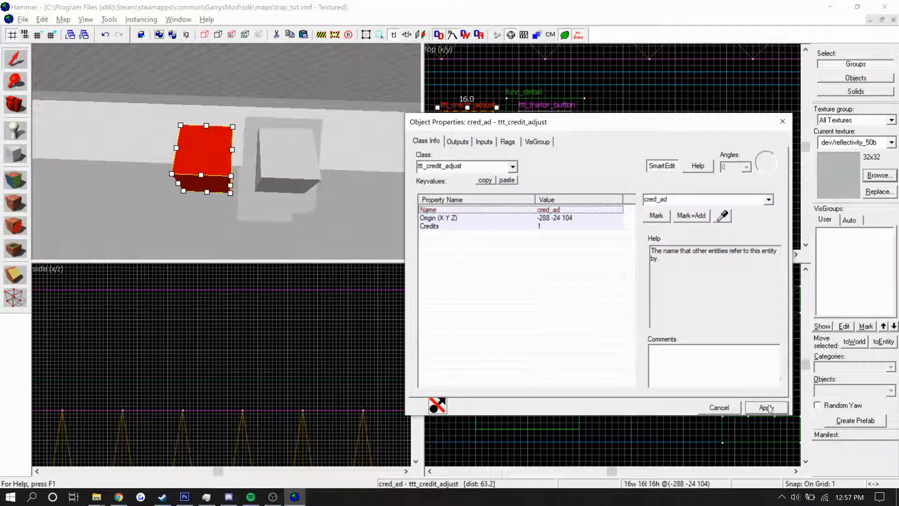
- Add an OnPressed output to the traitor button that sends TakeCredits to cred_ad, and apply it
{"action": "left_click", "coordinate": [277, 160]}
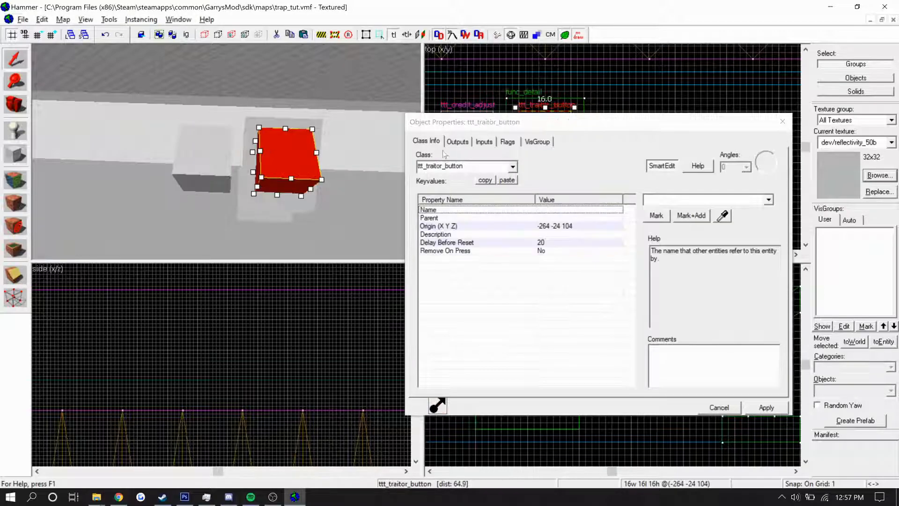
{"action": "left_click", "coordinate": [457, 141]}
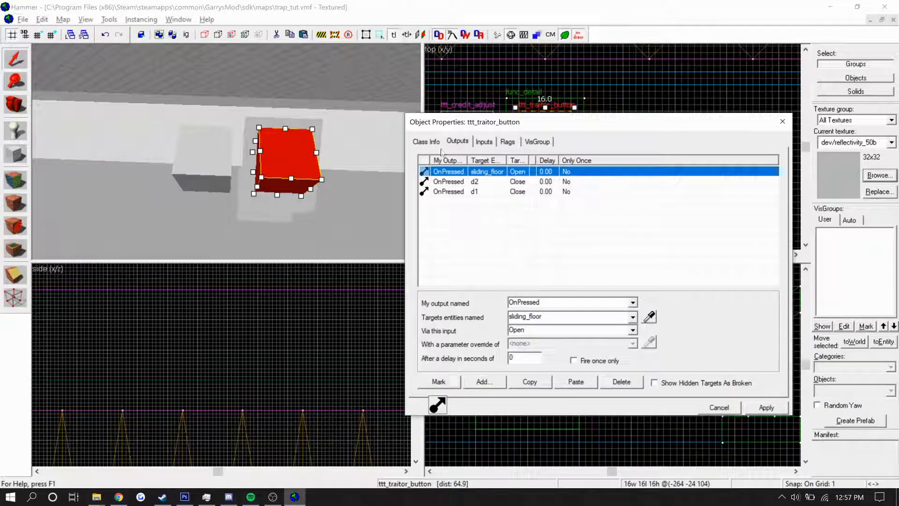
{"action": "left_click", "coordinate": [482, 382]}
{"action": "left_click", "coordinate": [633, 303]}
{"action": "left_click", "coordinate": [523, 311]}
{"action": "left_click", "coordinate": [649, 317]}
{"action": "left_click", "coordinate": [265, 161]}
{"action": "left_click", "coordinate": [632, 330]}
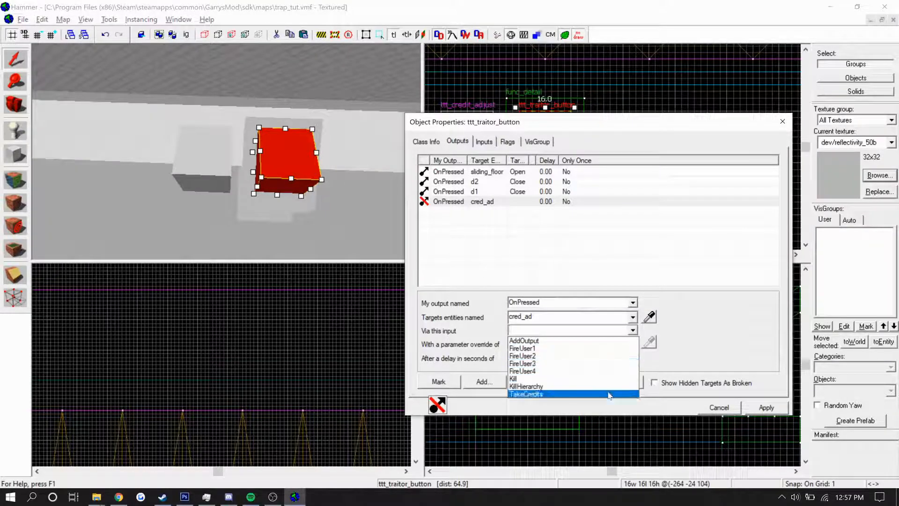
{"action": "left_click", "coordinate": [608, 393]}
{"action": "left_click", "coordinate": [766, 407]}
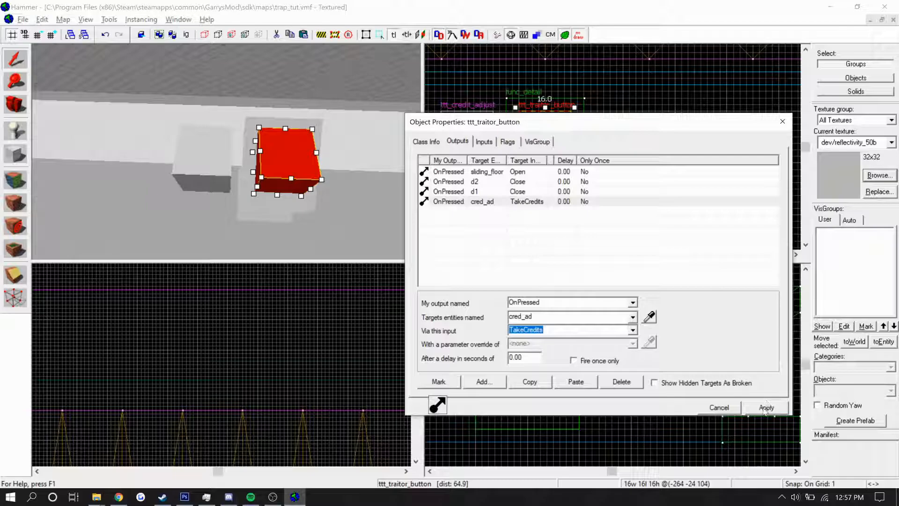
- Delete the three outputs left over on cred_ad, apply the change and close its properties
{"action": "left_click", "coordinate": [223, 148]}
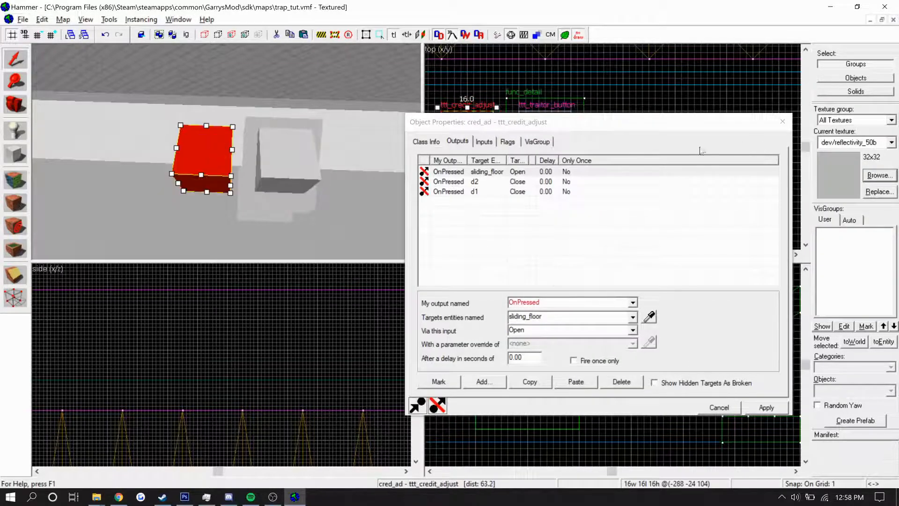
{"action": "left_click", "coordinate": [468, 172]}
{"action": "left_click", "coordinate": [478, 192], "text": "shift"}
{"action": "left_click", "coordinate": [618, 382]}
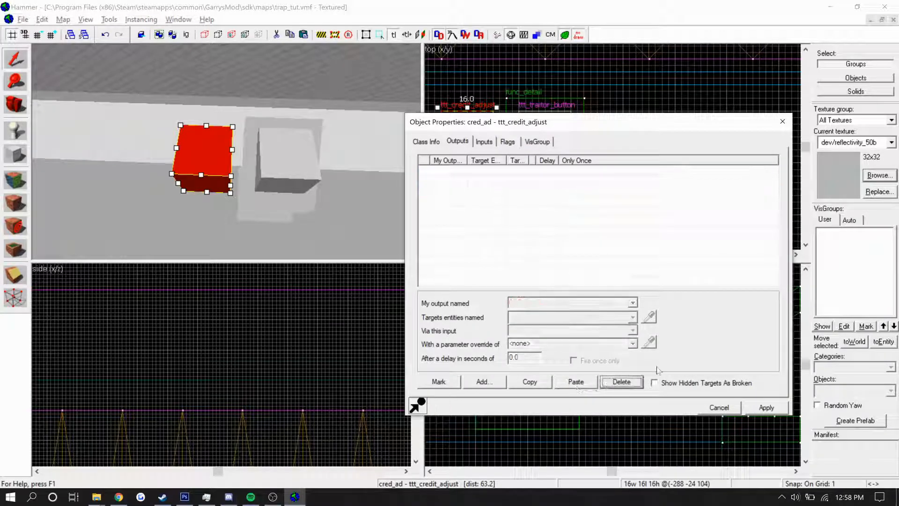
{"action": "left_click", "coordinate": [766, 407]}
{"action": "left_click", "coordinate": [782, 122]}
- Duplicate cred_ad to -312 -24 104, change the copy's class to ttt_damageowner and apply
{"action": "scroll", "coordinate": [679, 161], "scroll_direction": "down", "scroll_amount": 4}
{"action": "scroll", "coordinate": [577, 148], "scroll_direction": "up", "scroll_amount": 4}
{"action": "left_click_drag", "start_coordinate": [629, 177], "coordinate": [550, 179]}
{"action": "key", "text": "alt+Return"}
{"action": "left_click_drag", "start_coordinate": [437, 170], "coordinate": [426, 170]}
{"action": "type", "text": "da"}
{"action": "left_click", "coordinate": [468, 180]}
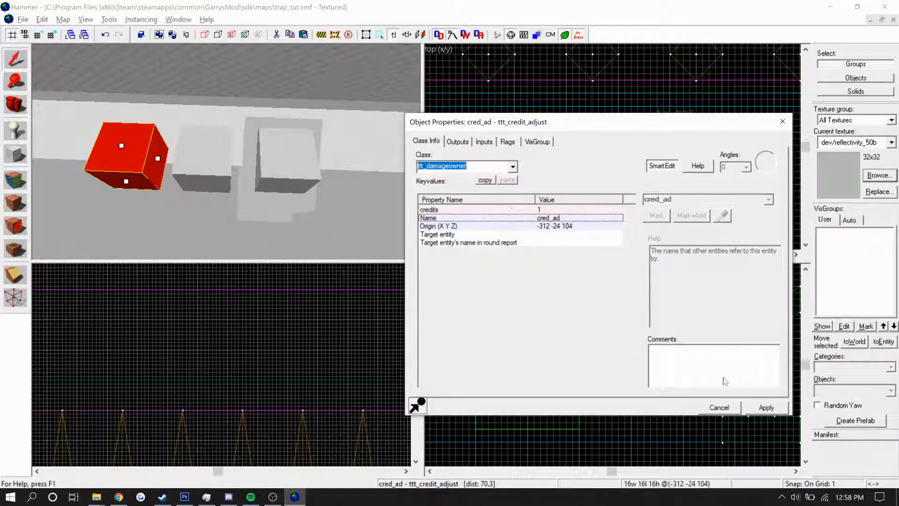
{"action": "left_click", "coordinate": [759, 411]}
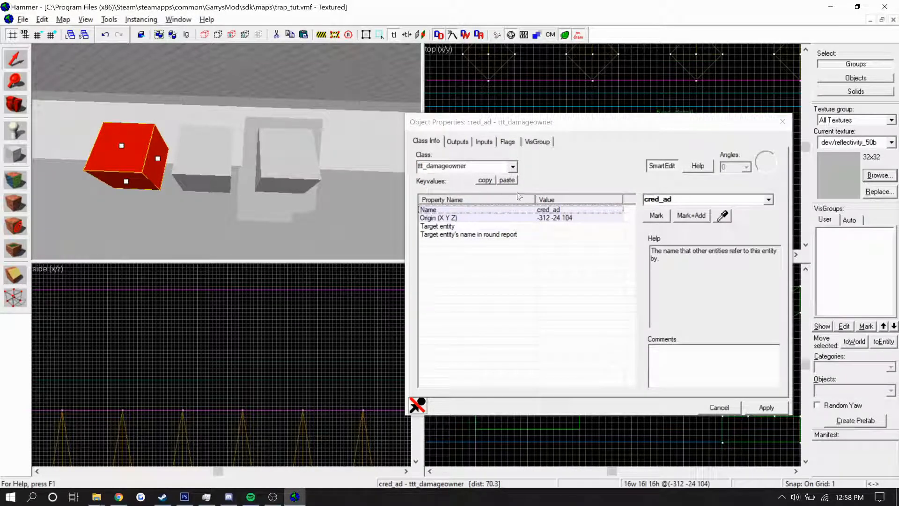
- Rename the ttt_damageowner entity dmg_own and apply the change
{"action": "double_click", "coordinate": [646, 200]}
{"action": "type", "text": "dmg_own"}
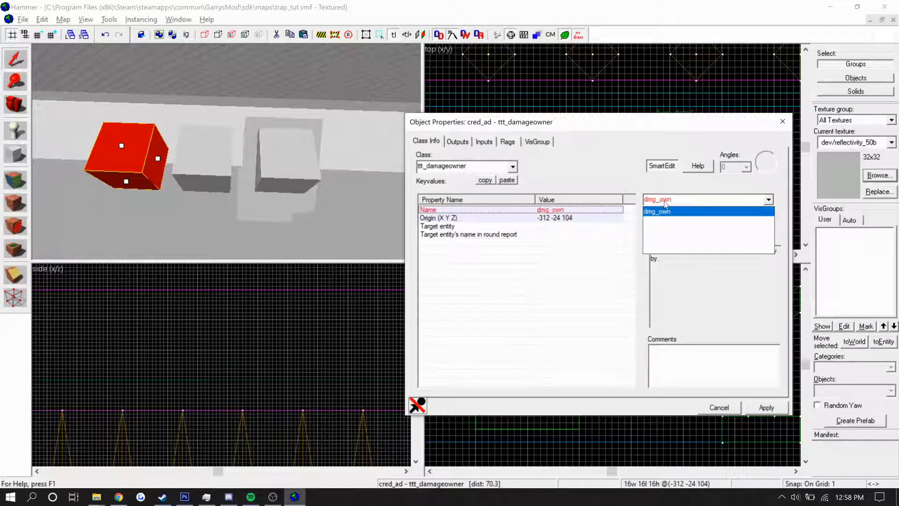
{"action": "left_click", "coordinate": [665, 211]}
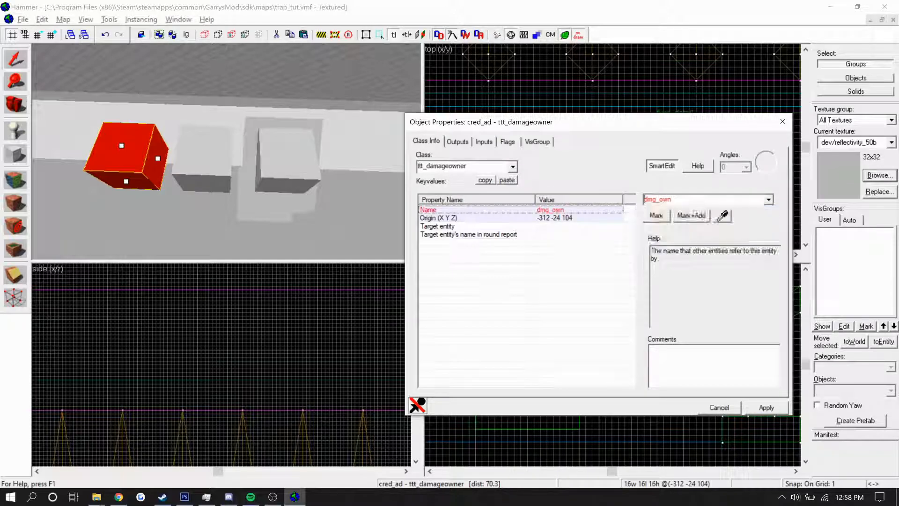
{"action": "left_click", "coordinate": [774, 407]}
- Look up the trigger_hurt's name in the spike pit and set dmg_own's target entity to hurt
{"action": "left_click", "coordinate": [456, 227]}
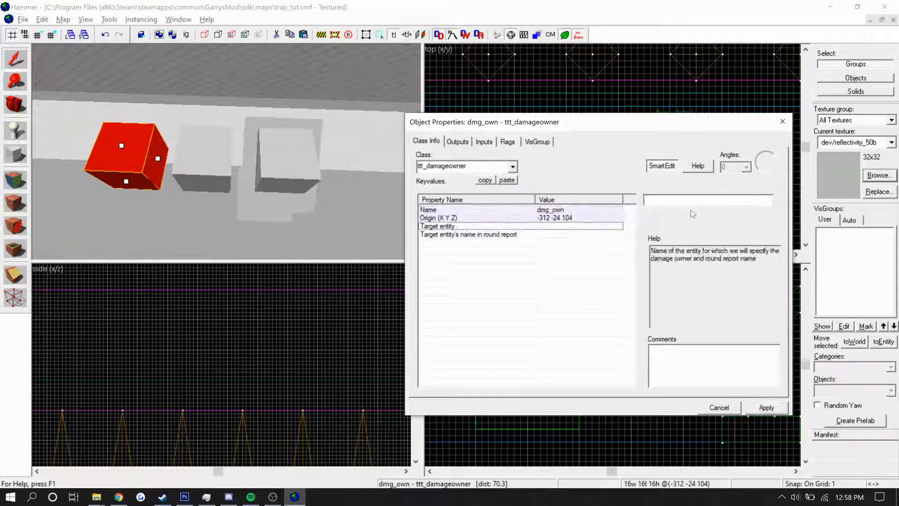
{"action": "key", "text": "z"}
{"action": "left_click", "coordinate": [228, 154]}
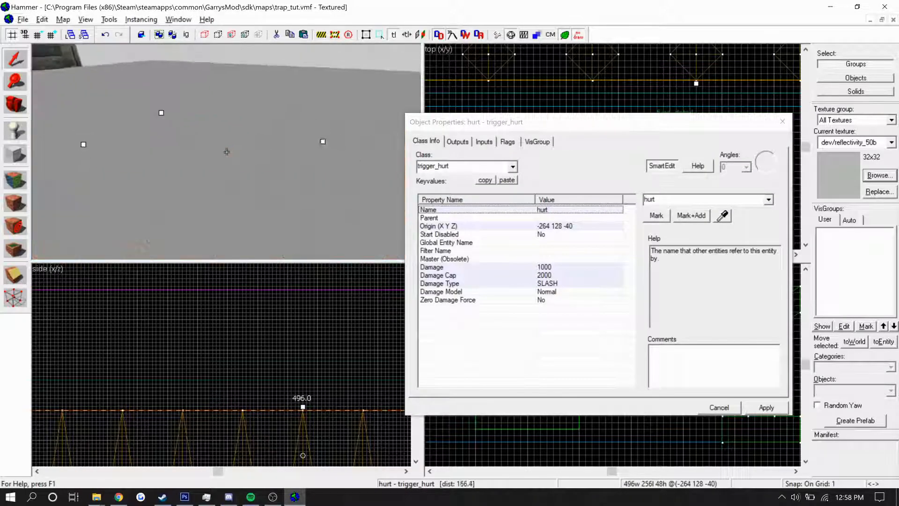
{"action": "left_click", "coordinate": [165, 130]}
{"action": "left_click", "coordinate": [590, 227]}
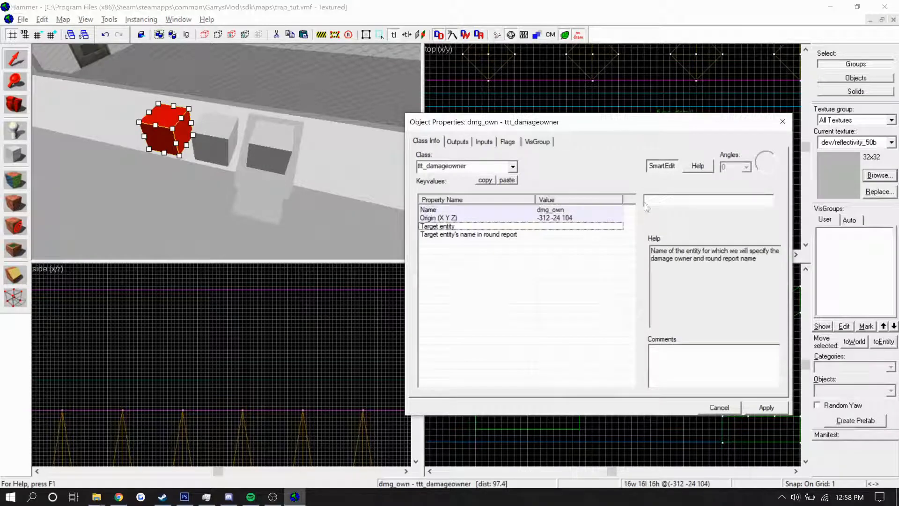
{"action": "left_click", "coordinate": [646, 199]}
{"action": "type", "text": "hu"}
- Set the target entity's name in the round report to "the spike pit" on dmg_own and apply
{"action": "left_click", "coordinate": [579, 235]}
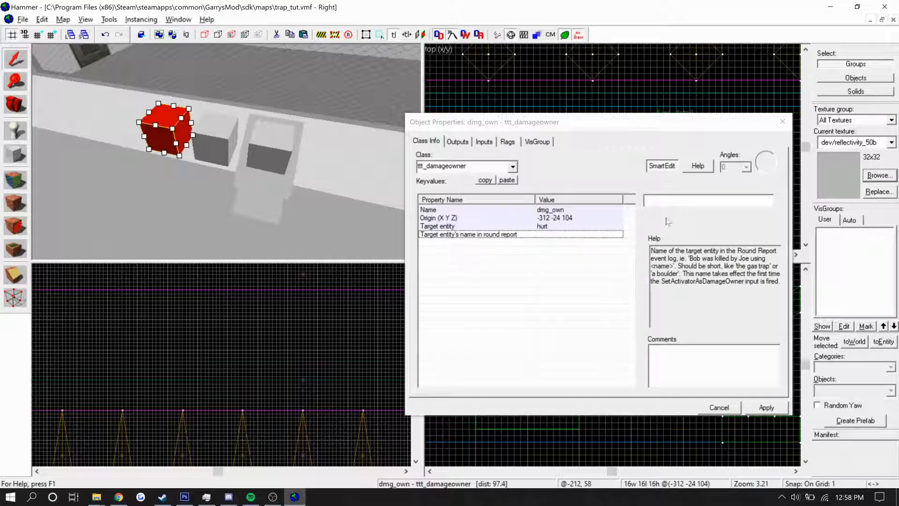
{"action": "left_click", "coordinate": [664, 201]}
{"action": "type", "text": "the spike pit"}
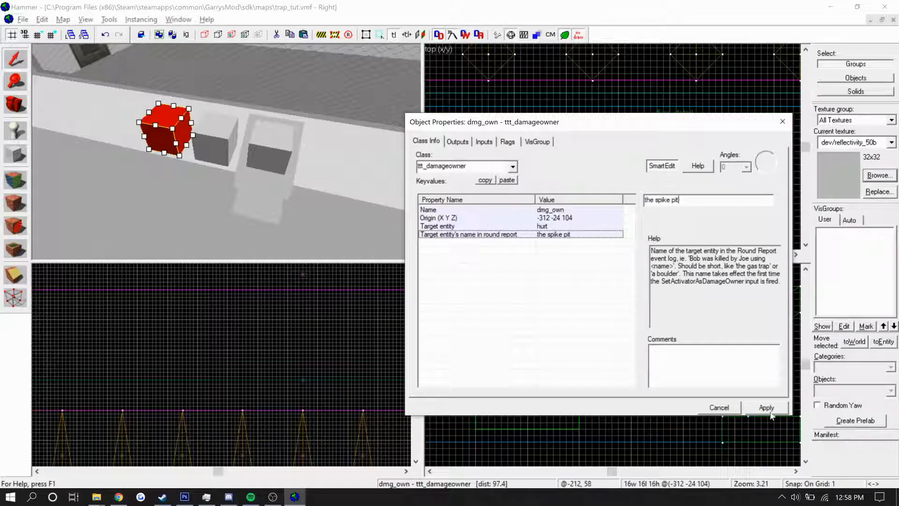
{"action": "left_click", "coordinate": [769, 412]}
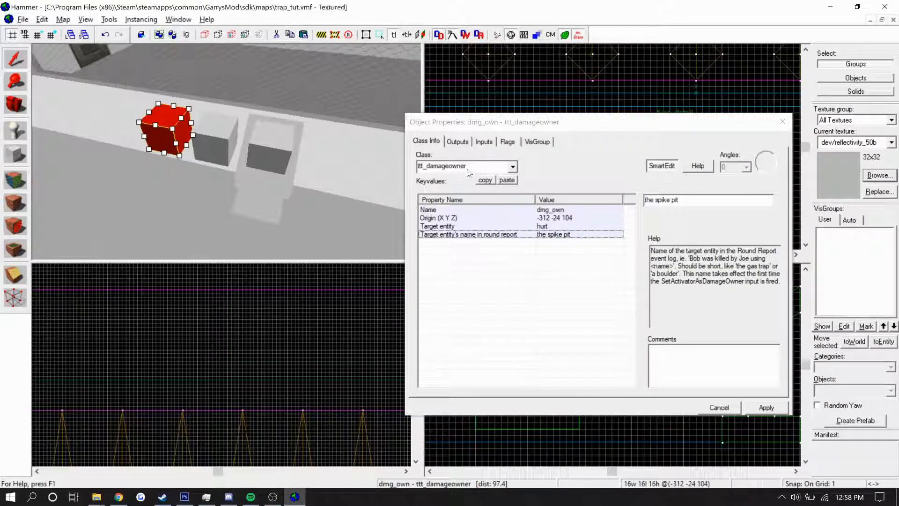
- Add an OnPressed output to the traitor button that sends SetActivatorAsDamageOwner to dmg_own, and apply it
{"action": "left_click", "coordinate": [272, 149]}
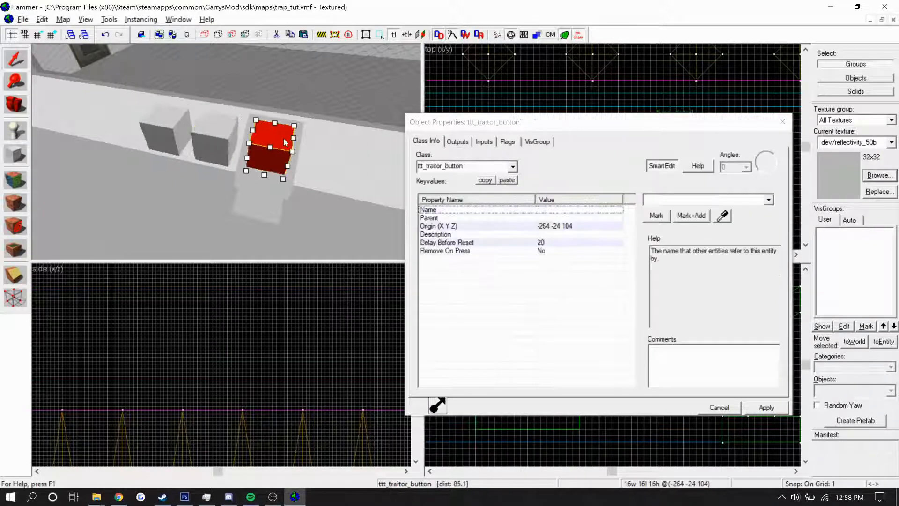
{"action": "left_click", "coordinate": [458, 142]}
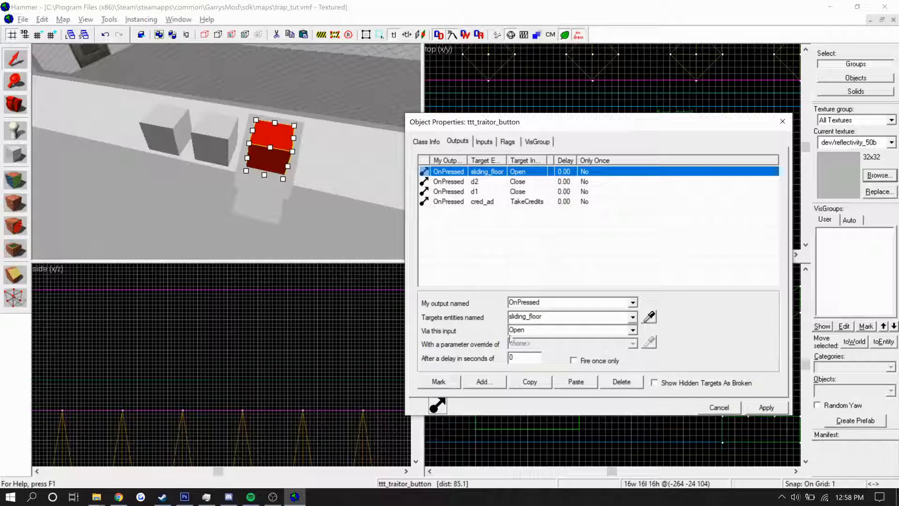
{"action": "left_click", "coordinate": [485, 381]}
{"action": "left_click", "coordinate": [632, 302]}
{"action": "left_click", "coordinate": [539, 314]}
{"action": "left_click", "coordinate": [649, 317]}
{"action": "left_click", "coordinate": [173, 123]}
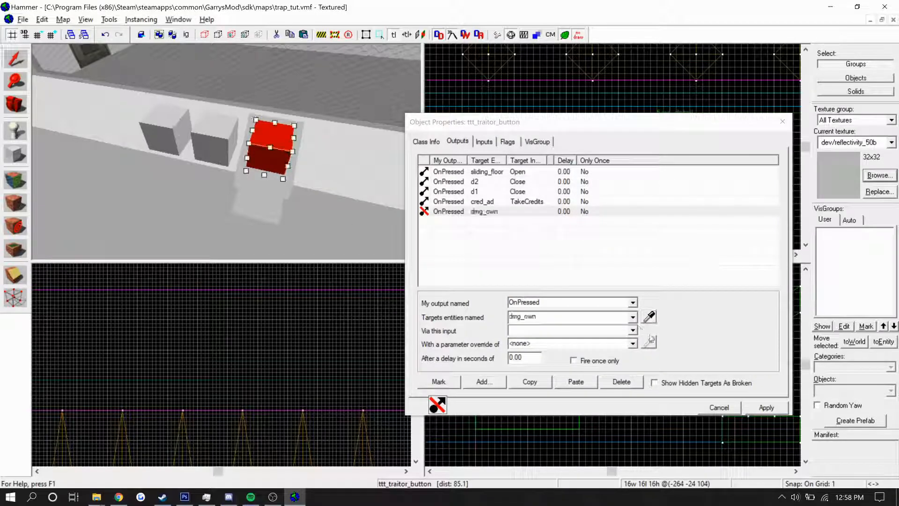
{"action": "left_click", "coordinate": [632, 330]}
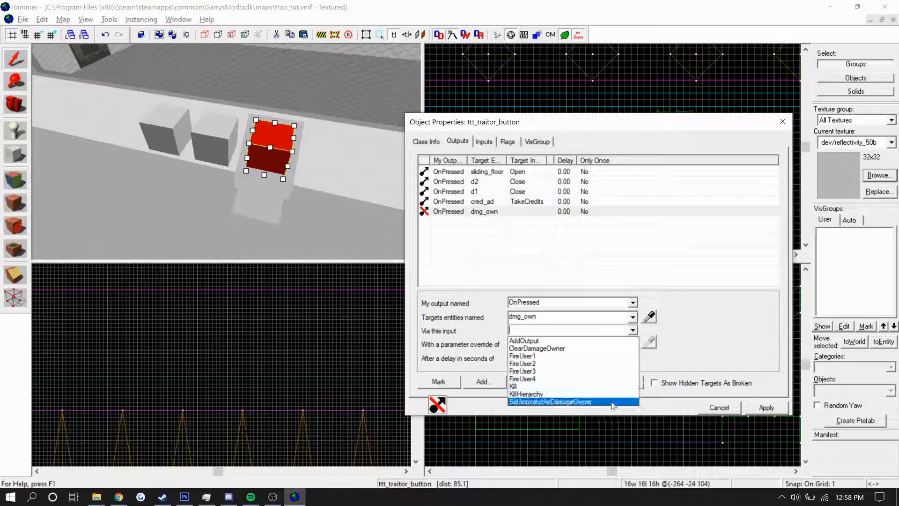
{"action": "left_click", "coordinate": [613, 401]}
{"action": "left_click", "coordinate": [566, 212]}
{"action": "left_click", "coordinate": [760, 408]}
- Duplicate the dmg_own output, change the copy to ClearDamageOwner with a 19-second delay, apply and close the properties
{"action": "left_click", "coordinate": [549, 214]}
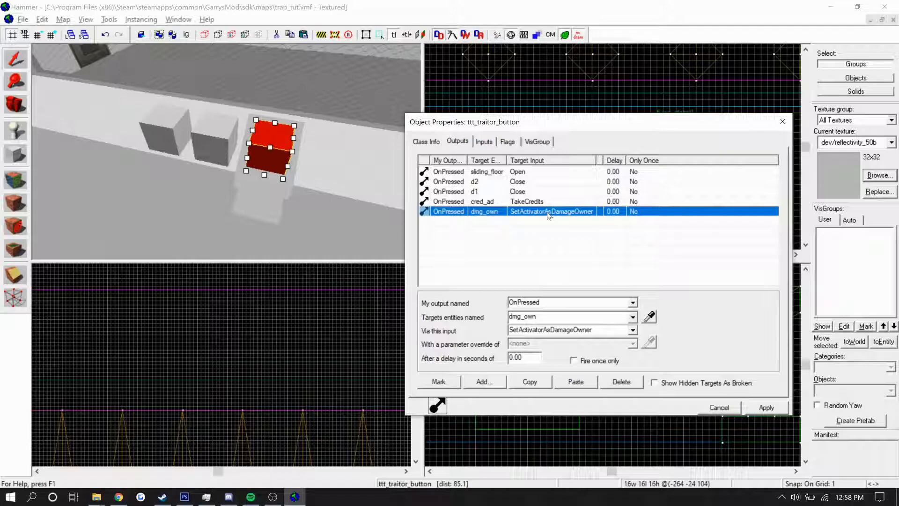
{"action": "left_click", "coordinate": [530, 382]}
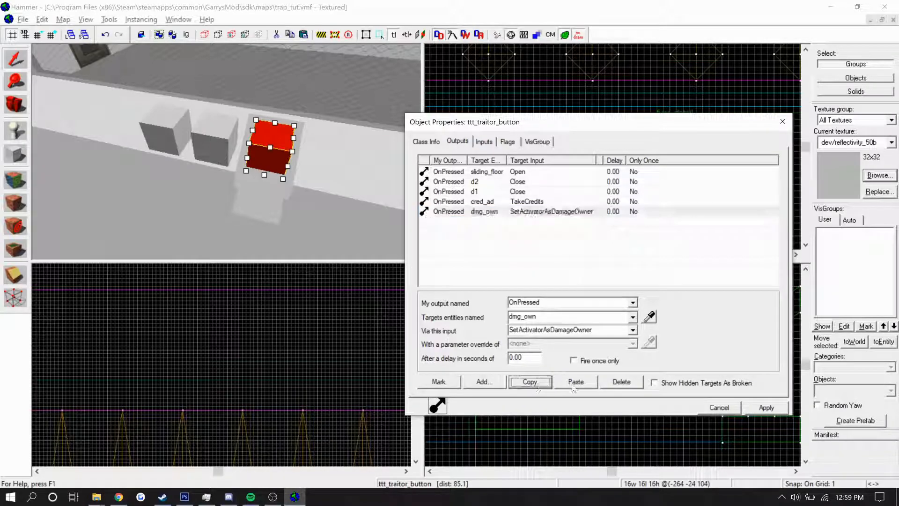
{"action": "left_click", "coordinate": [575, 381]}
{"action": "left_click", "coordinate": [526, 221]}
{"action": "left_click", "coordinate": [633, 330]}
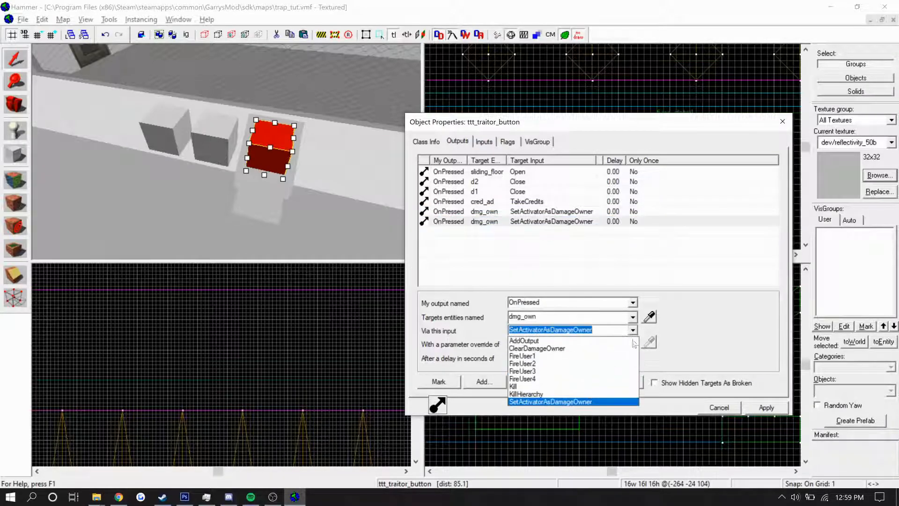
{"action": "left_click", "coordinate": [594, 349]}
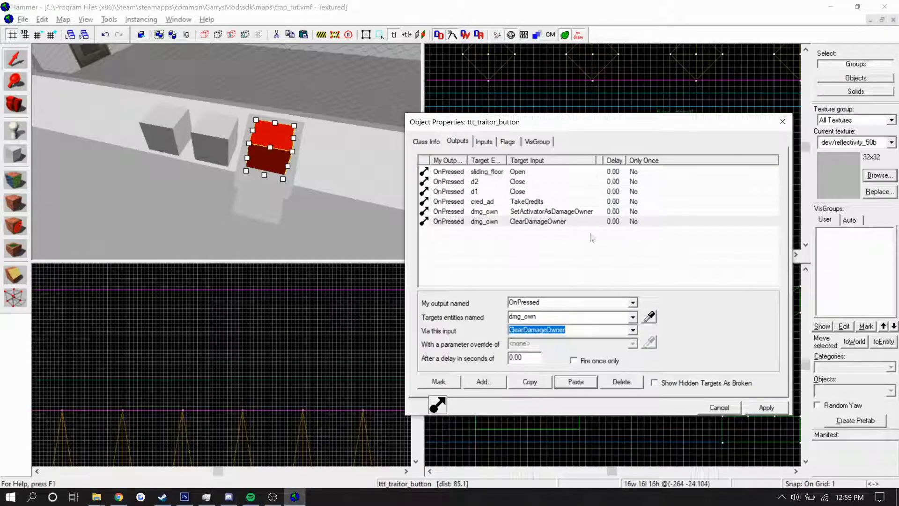
{"action": "double_click", "coordinate": [532, 362]}
{"action": "type", "text": "2"}
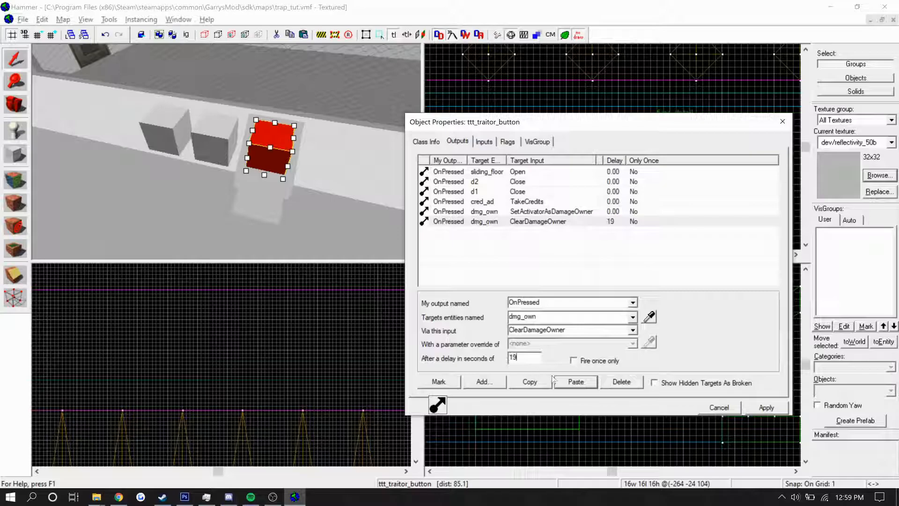
{"action": "left_click", "coordinate": [756, 408]}
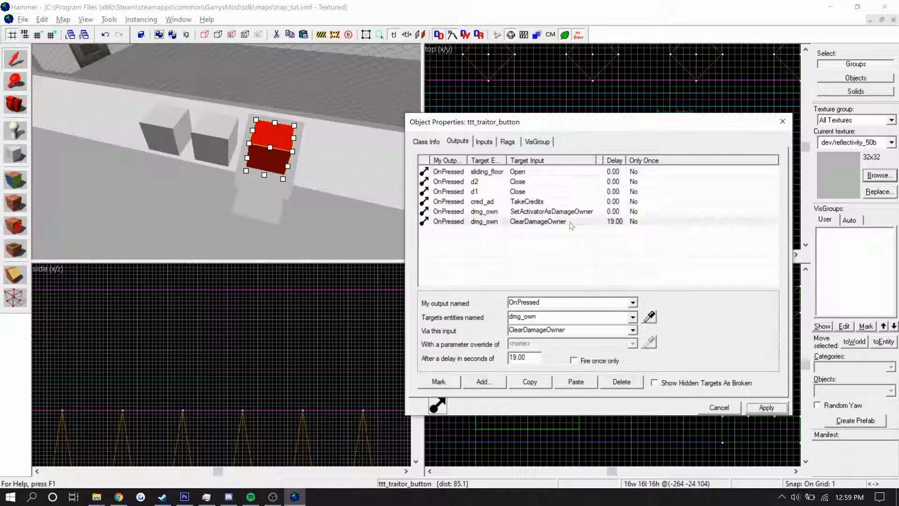
{"action": "left_click", "coordinate": [782, 121]}
{"action": "left_click", "coordinate": [768, 136]}
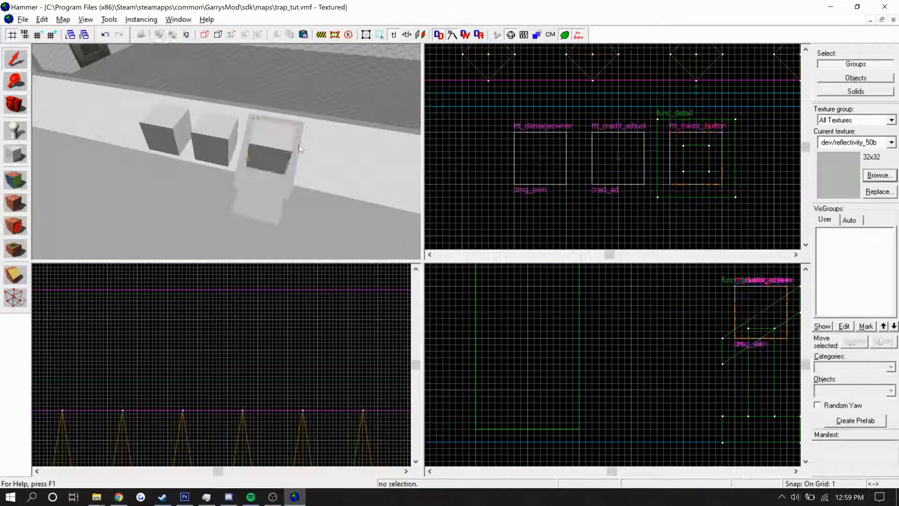
- Add an OnFullyOpen output to sliding_floor that sends Close to sliding_floor itself, and apply it
{"action": "left_click", "coordinate": [268, 153]}
{"action": "key", "text": "z"}
{"action": "key", "text": "w"}
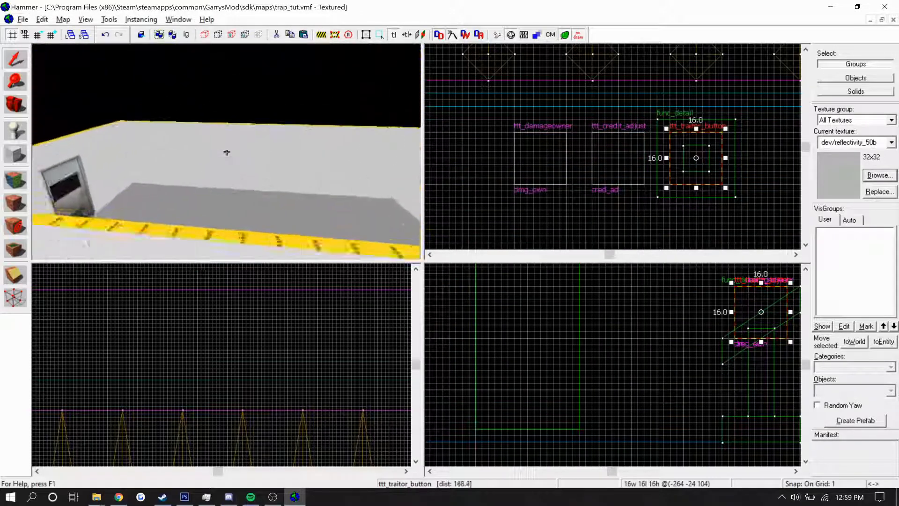
{"action": "key", "text": "s"}
{"action": "key", "text": "w"}
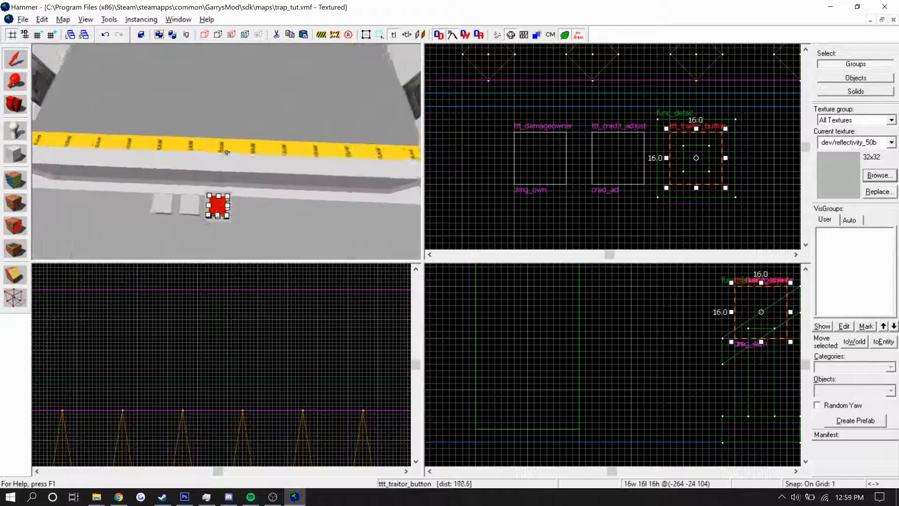
{"action": "key", "text": "s"}
{"action": "key", "text": "w"}
{"action": "key", "text": "s"}
{"action": "key", "text": "z"}
{"action": "double_click", "coordinate": [291, 130]}
{"action": "left_click", "coordinate": [457, 141]}
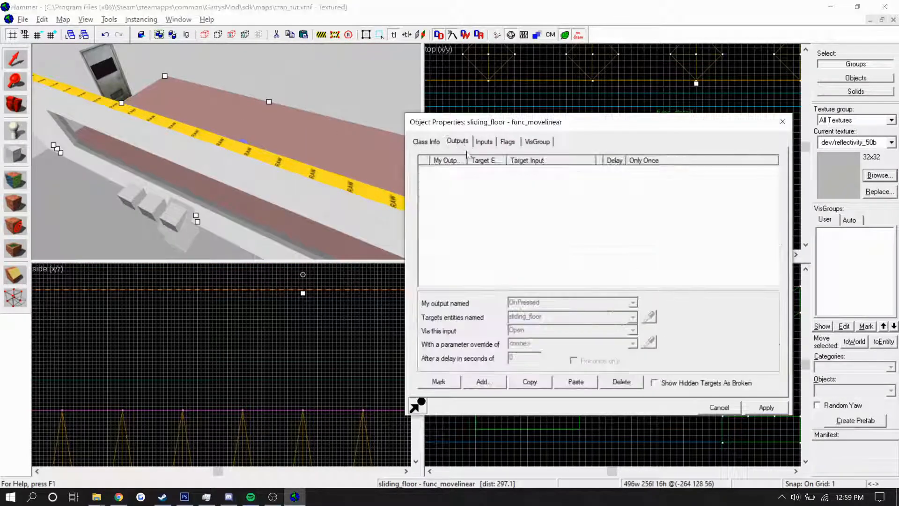
{"action": "left_click", "coordinate": [497, 381]}
{"action": "left_click", "coordinate": [632, 304]}
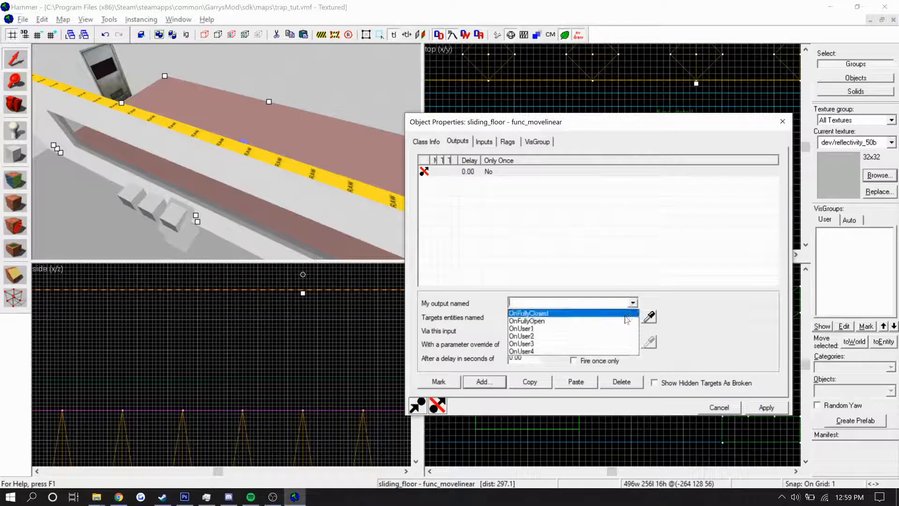
{"action": "left_click", "coordinate": [619, 321]}
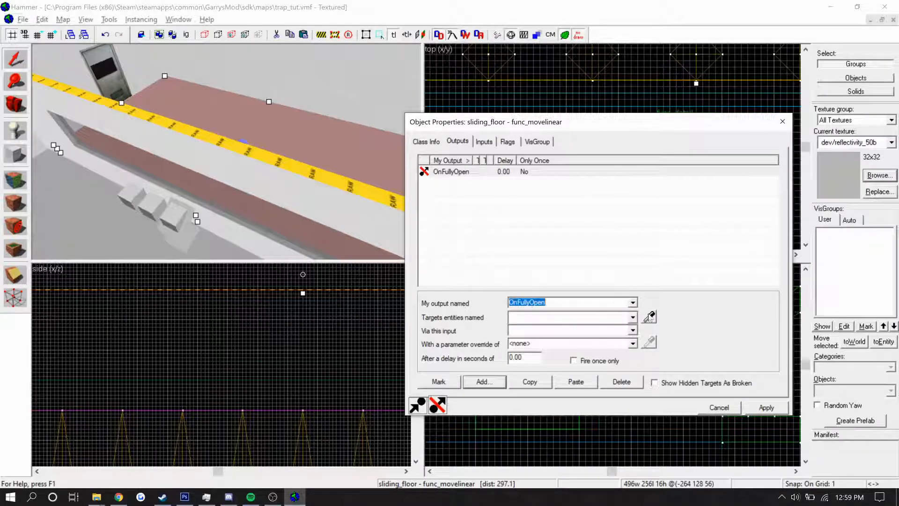
{"action": "left_click", "coordinate": [649, 318]}
{"action": "left_click", "coordinate": [340, 149]}
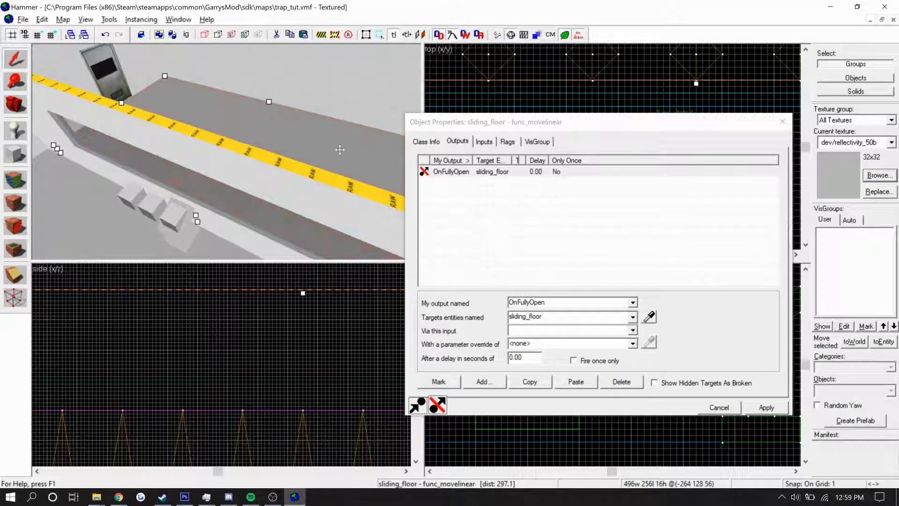
{"action": "left_click", "coordinate": [627, 330]}
{"action": "left_click", "coordinate": [628, 366]}
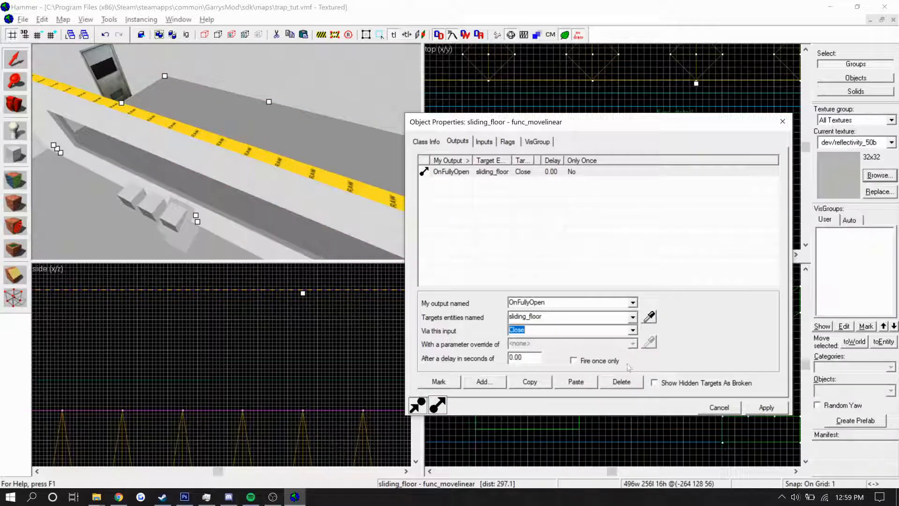
{"action": "left_click", "coordinate": [763, 407]}
- Duplicate the traitor button's two OnPressed Close outputs for doors d1 and d2
{"action": "left_click", "coordinate": [193, 105]}
{"action": "left_click", "coordinate": [173, 201]}
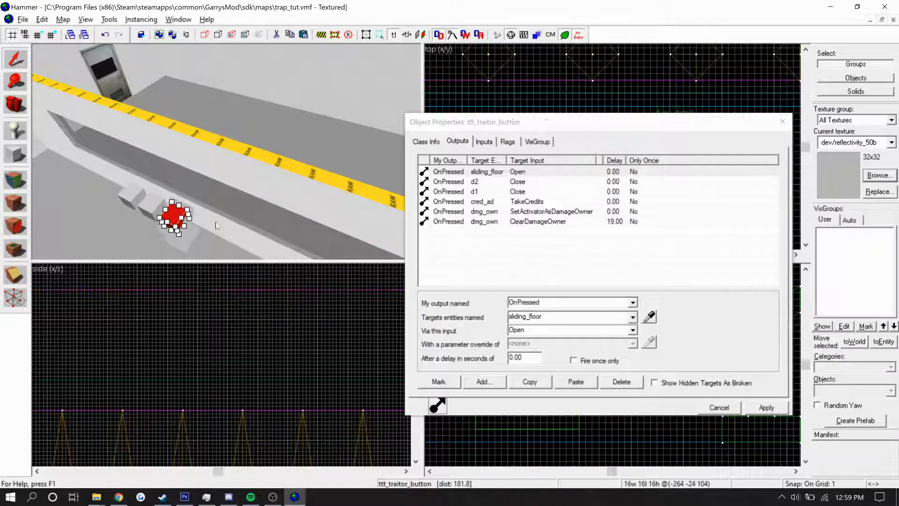
{"action": "left_click_drag", "start_coordinate": [505, 185], "coordinate": [507, 194]}
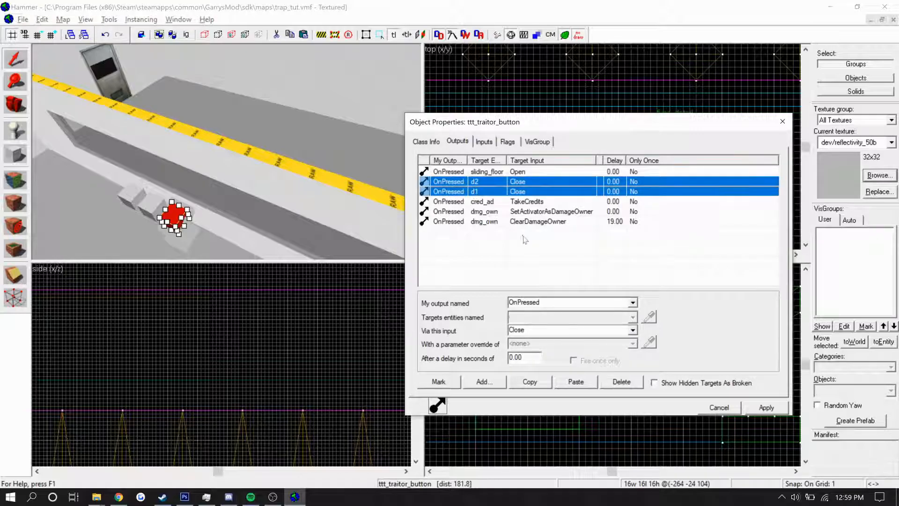
{"action": "left_click", "coordinate": [530, 381]}
{"action": "left_click", "coordinate": [575, 381]}
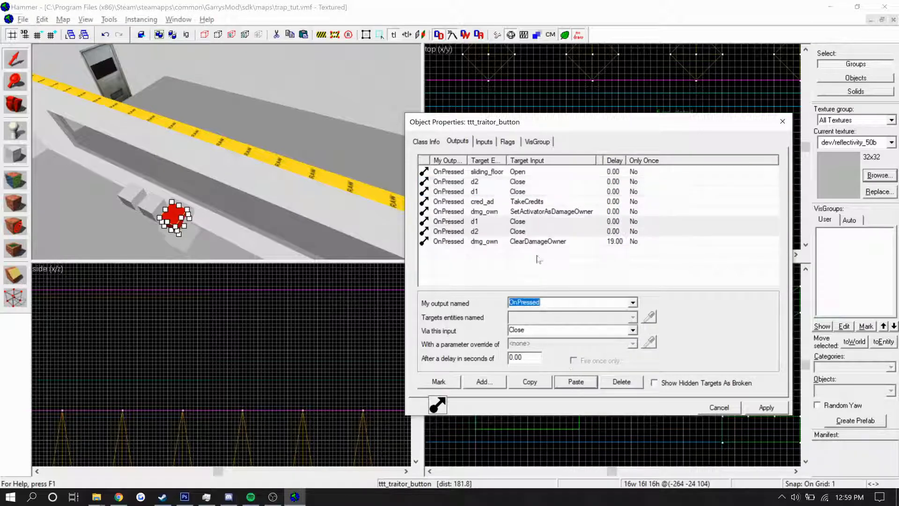
- Change the input of the duplicated d1 and d2 outputs to Open
{"action": "left_click", "coordinate": [561, 231]}
{"action": "left_click", "coordinate": [558, 221]}
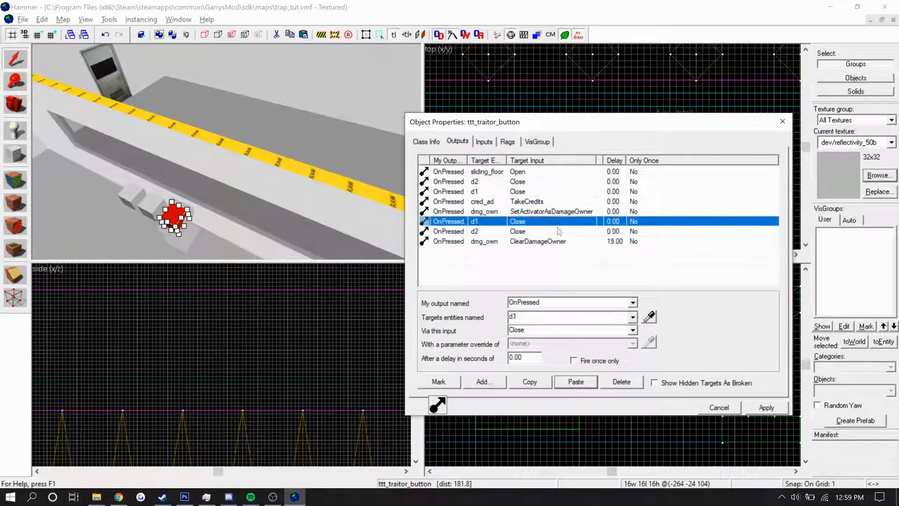
{"action": "left_click", "coordinate": [632, 330]}
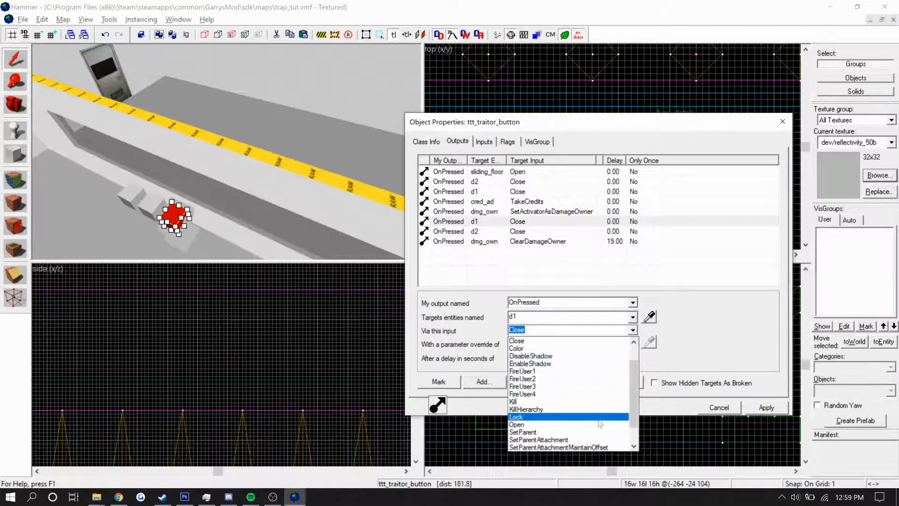
{"action": "left_click", "coordinate": [571, 424]}
{"action": "left_click", "coordinate": [562, 231]}
{"action": "left_click", "coordinate": [633, 329]}
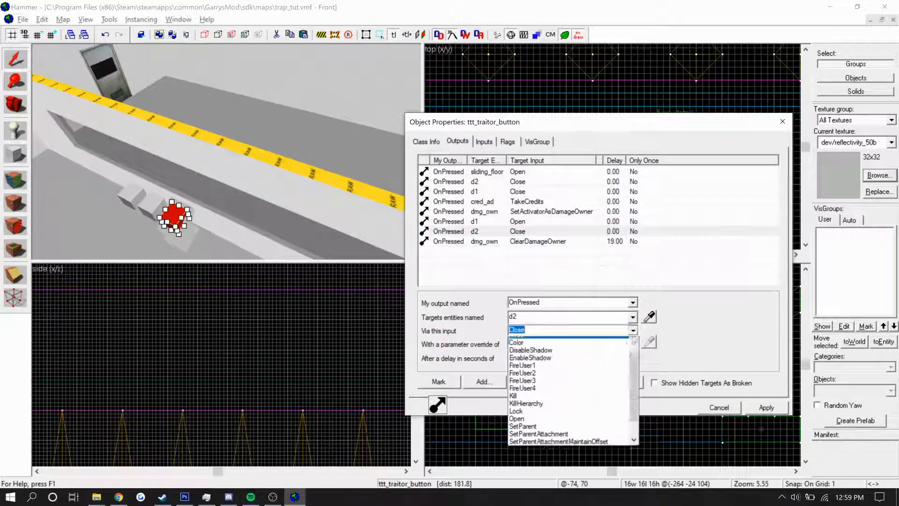
{"action": "left_click", "coordinate": [610, 414]}
- Give both door Open outputs a 20-second delay, apply the change, close the properties and clear the selection
{"action": "left_click", "coordinate": [568, 221]}
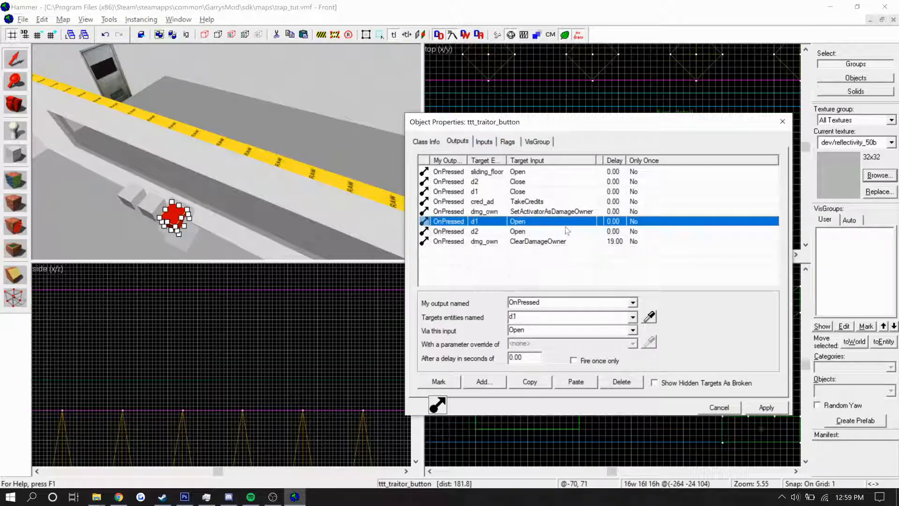
{"action": "left_click", "coordinate": [564, 230], "text": "shift"}
{"action": "double_click", "coordinate": [514, 357]}
{"action": "type", "text": "20"}
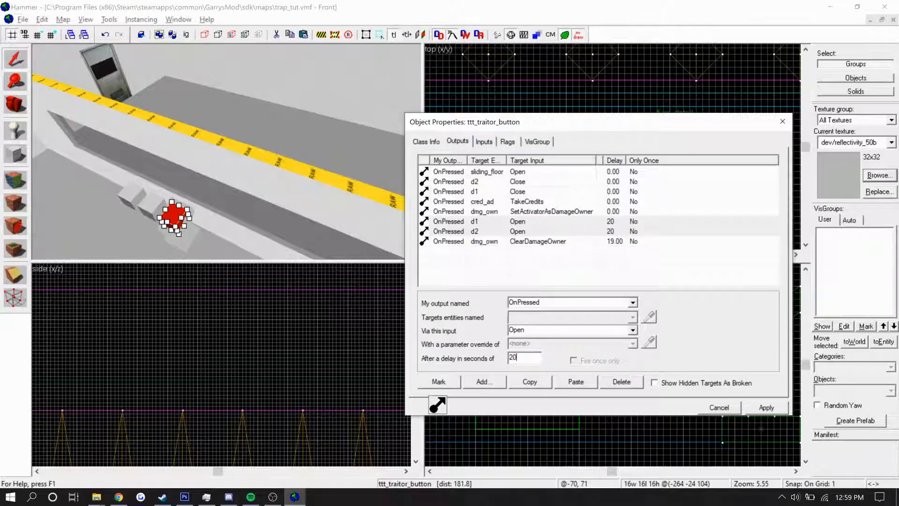
{"action": "left_click", "coordinate": [767, 408]}
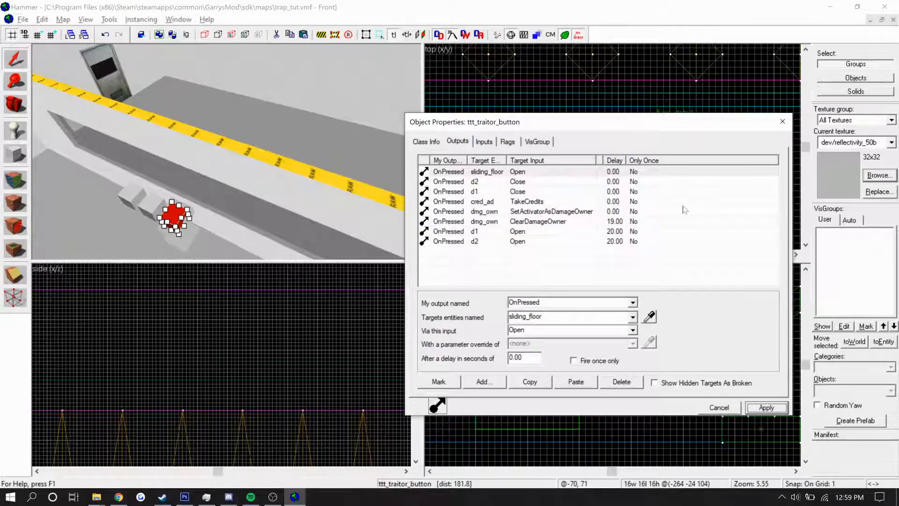
{"action": "left_click", "coordinate": [782, 122]}
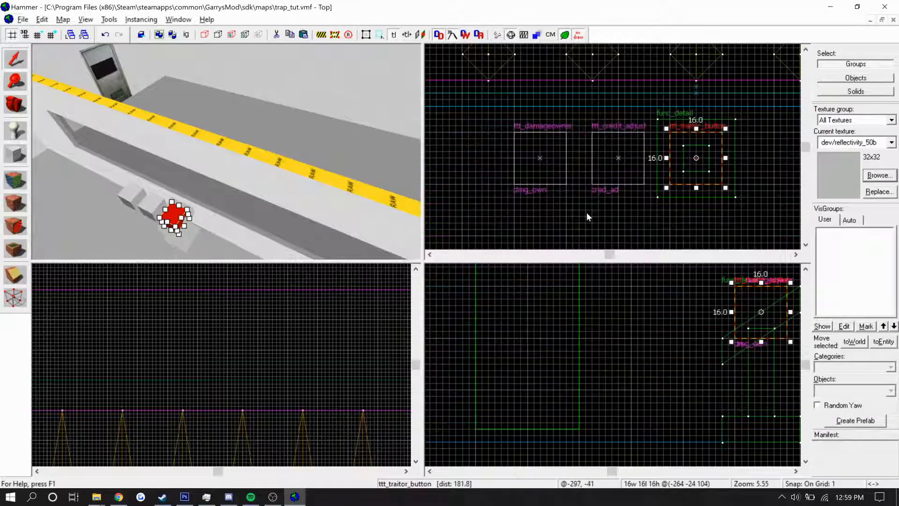
{"action": "key", "text": "Escape"}
{"action": "scroll", "coordinate": [220, 133], "scroll_direction": "down", "scroll_amount": 10}
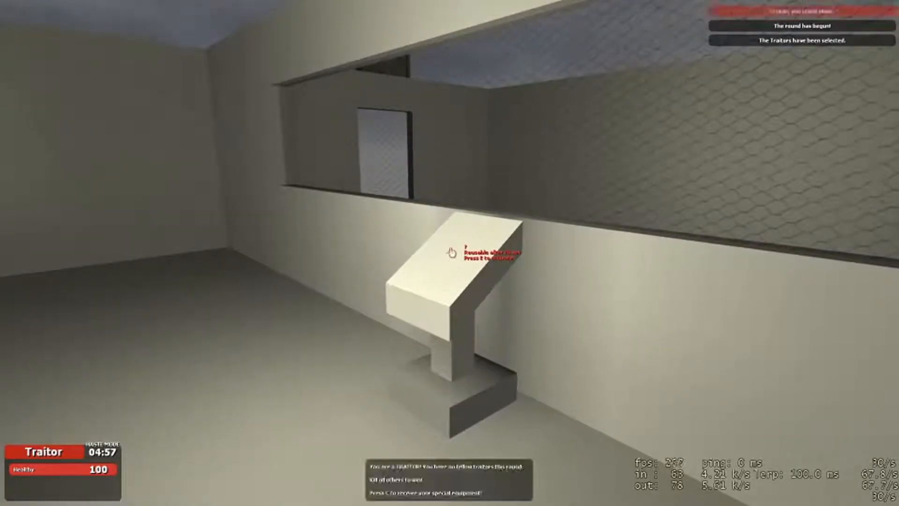
- Test the map in Garry's Mod: activate the traitor button, enter the spike pit and inspect the body's cause of death
{"action": "key", "text": "e"}
{"action": "key", "text": "w"}
{"action": "key", "text": "w"}
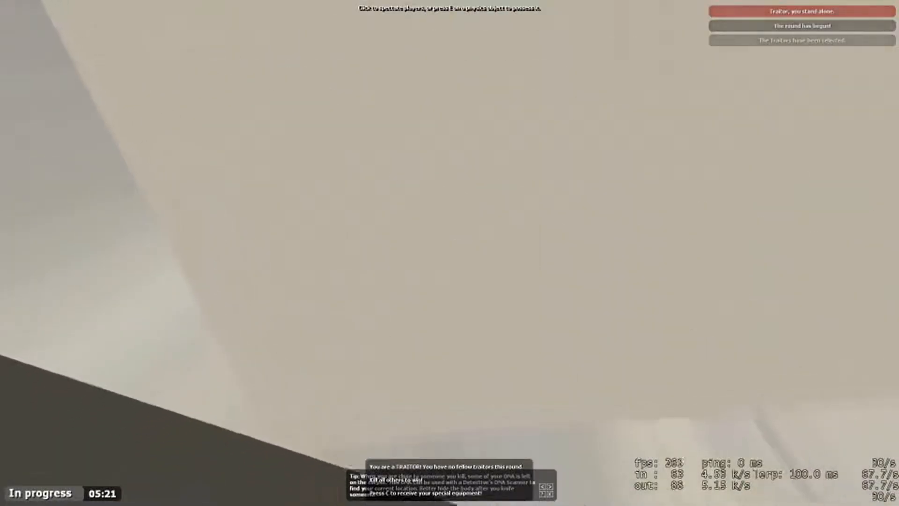
{"action": "key", "text": "e"}
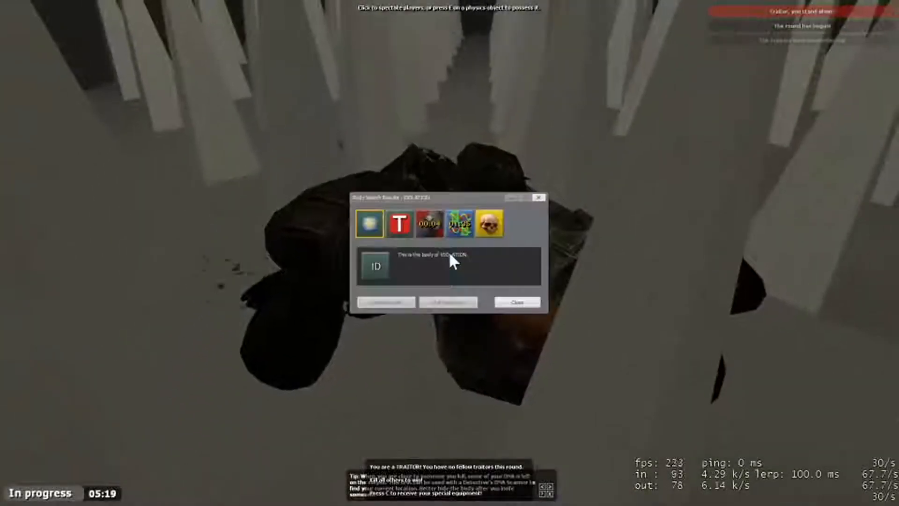
{"action": "left_click", "coordinate": [489, 220]}
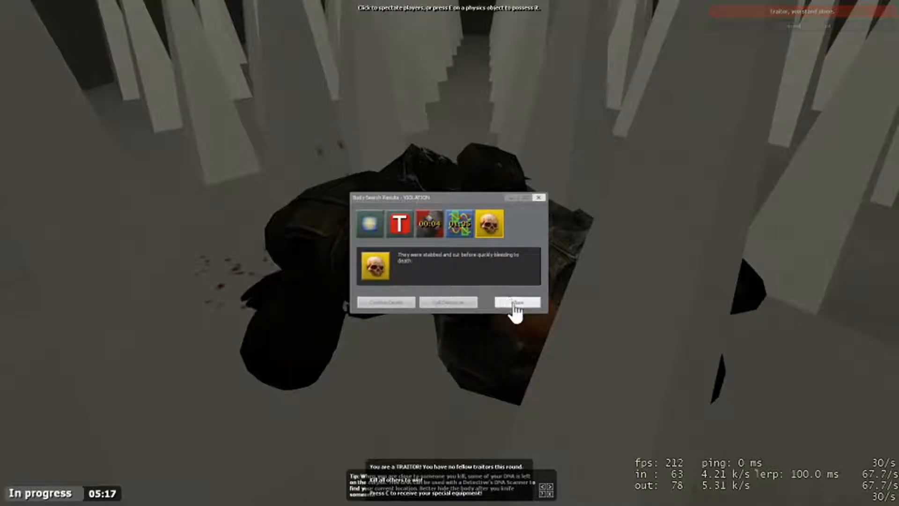